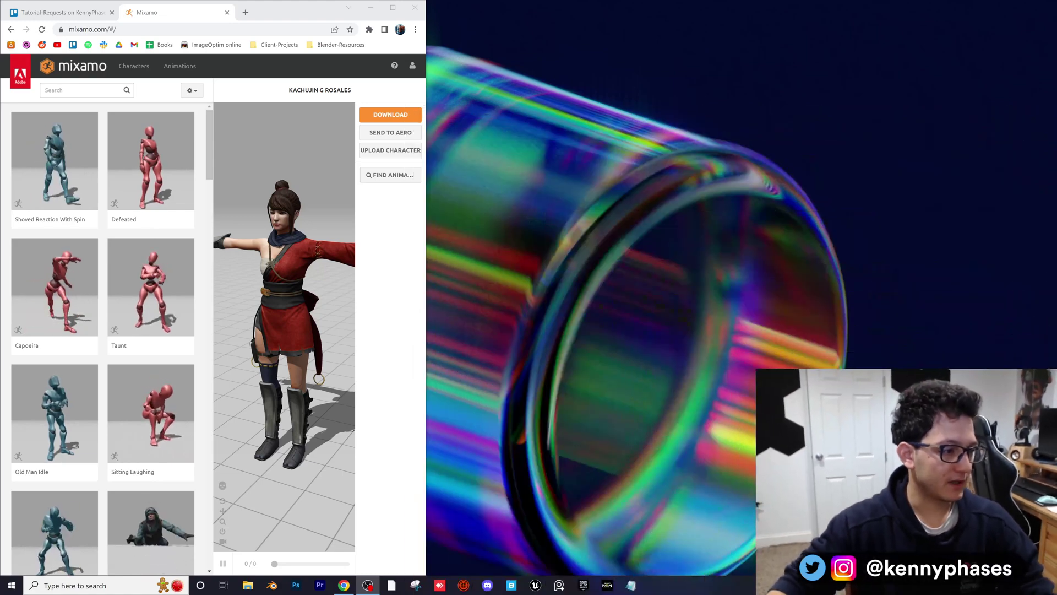
Maximize the Chrome window so the Mixamo page fills the screen
{"action": "left_click_drag", "start_coordinate": [300, 14], "coordinate": [306, 1]}
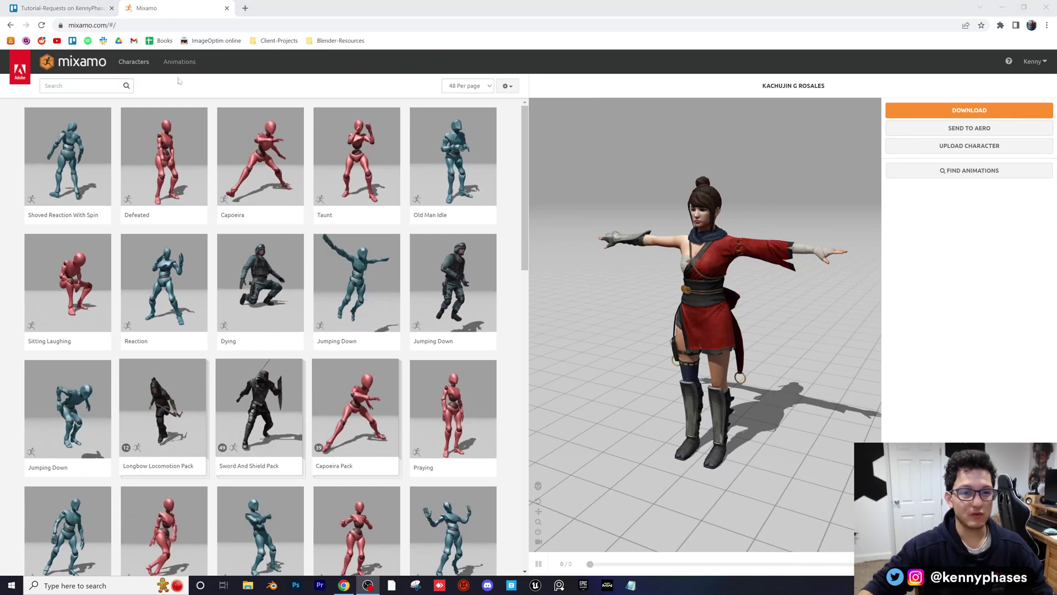
Replace Kachujin G Rosales with the Erika Archer character from the Characters list
{"action": "left_click", "coordinate": [139, 65]}
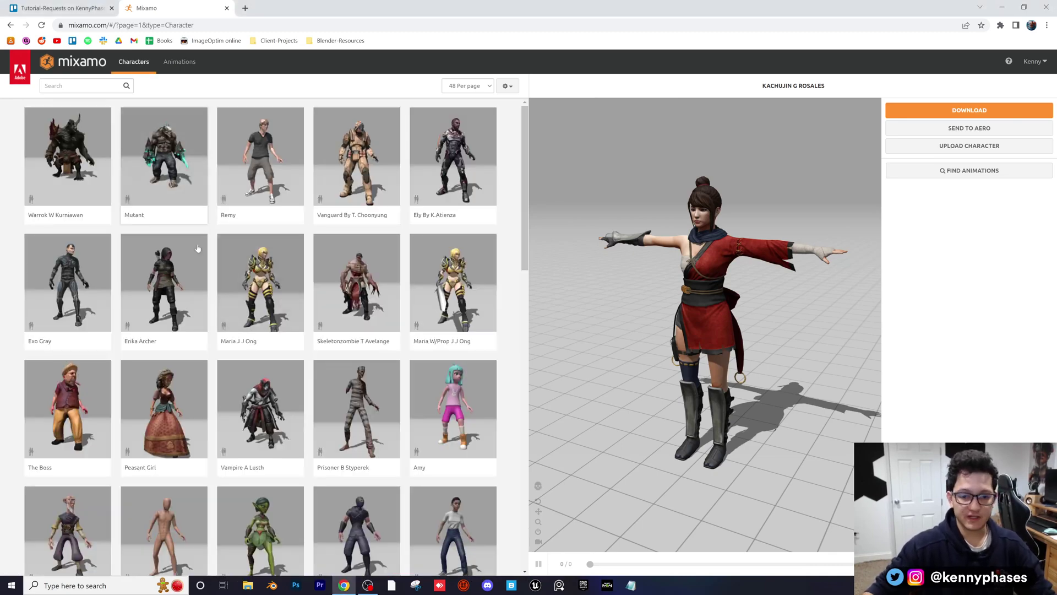
{"action": "scroll", "coordinate": [206, 237], "scroll_direction": "down", "scroll_amount": 6}
{"action": "scroll", "coordinate": [206, 236], "scroll_direction": "up", "scroll_amount": 7}
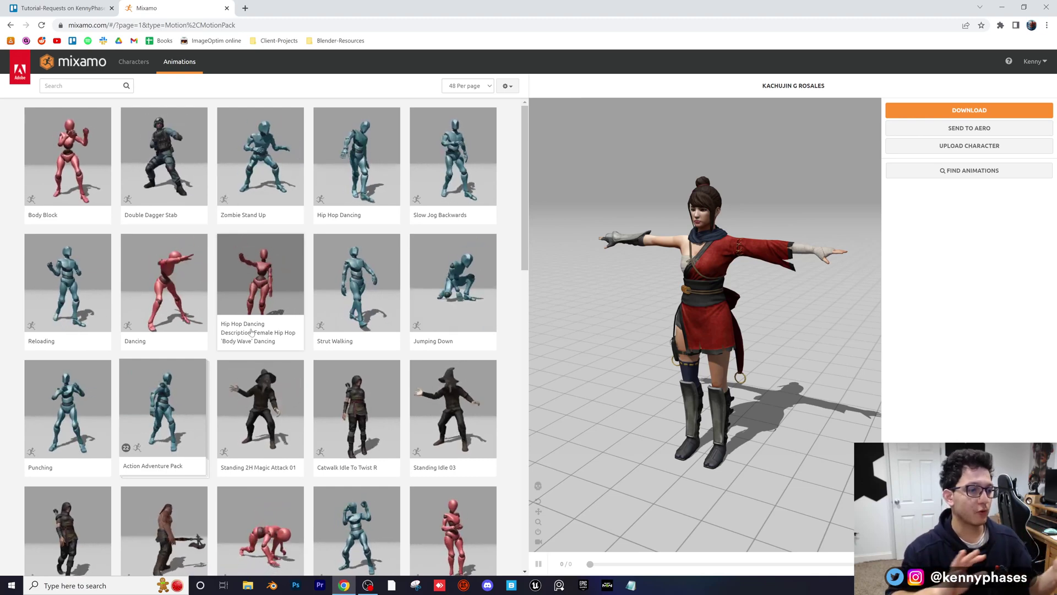
{"action": "left_click", "coordinate": [141, 64]}
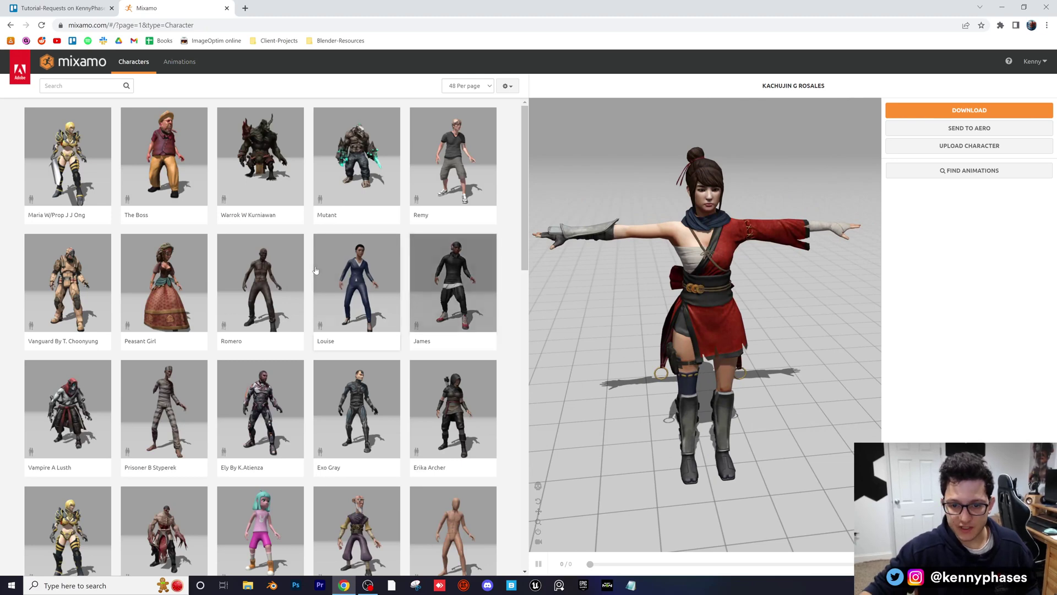
{"action": "scroll", "coordinate": [518, 198], "scroll_direction": "down", "scroll_amount": 1}
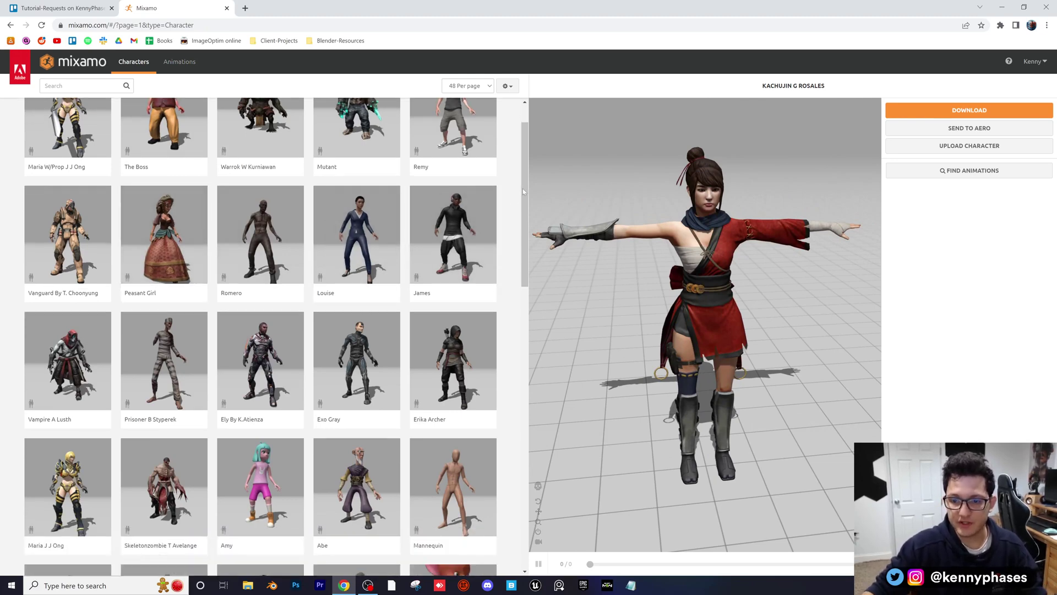
{"action": "left_click_drag", "start_coordinate": [523, 192], "coordinate": [520, 247]}
{"action": "left_click", "coordinate": [455, 213]}
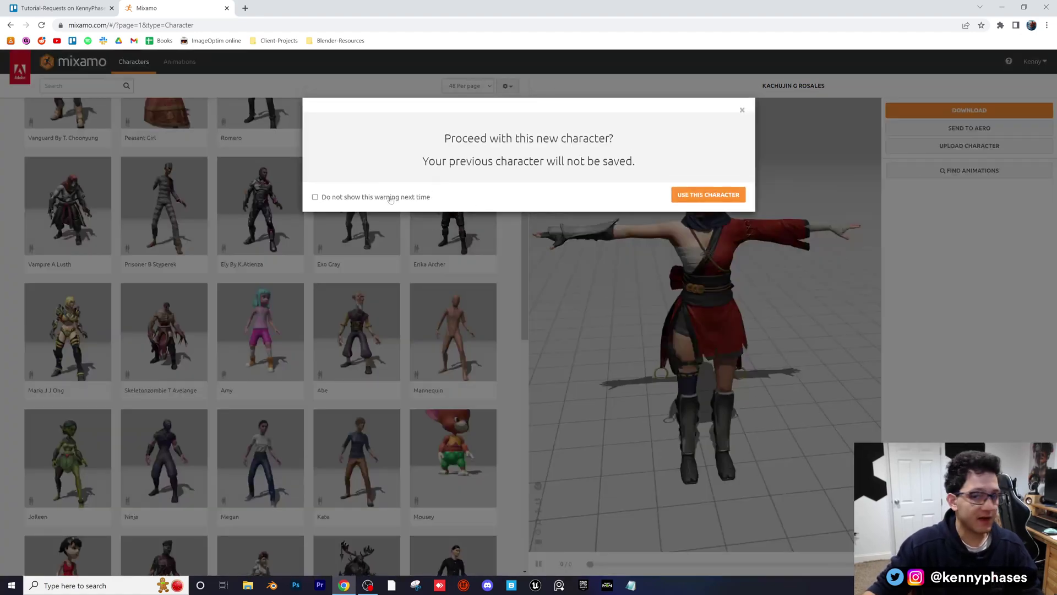
{"action": "left_click", "coordinate": [714, 200]}
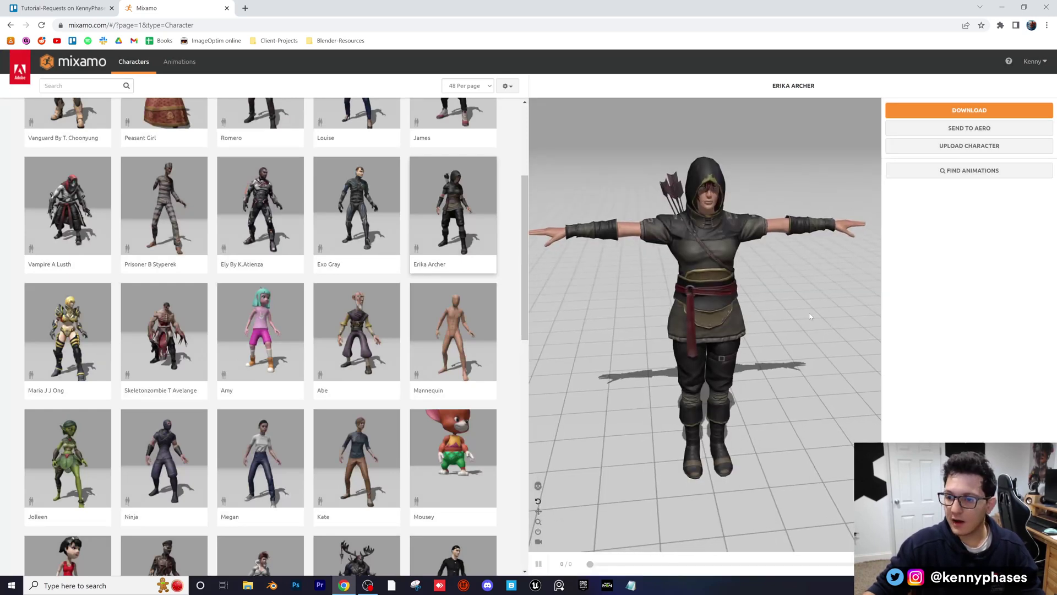
{"action": "mouse_move", "coordinate": [768, 309]}
{"action": "left_mouse_down"}
{"action": "mouse_move", "coordinate": [685, 296]}
{"action": "mouse_move", "coordinate": [744, 298]}
{"action": "mouse_move", "coordinate": [674, 306]}
{"action": "mouse_move", "coordinate": [728, 303]}
{"action": "mouse_move", "coordinate": [708, 302]}
{"action": "mouse_move", "coordinate": [726, 303]}
{"action": "mouse_move", "coordinate": [720, 315]}
{"action": "mouse_move", "coordinate": [761, 317]}
{"action": "left_mouse_up"}
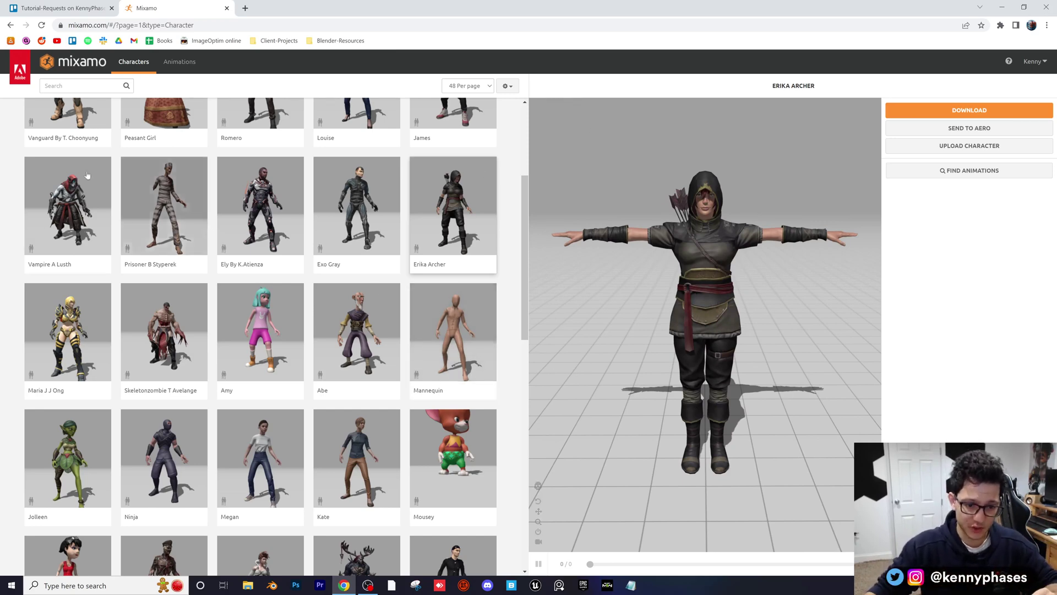
Preview Breakdance 1990 on Erika Archer, then go to animation results page 2
{"action": "left_click", "coordinate": [184, 65]}
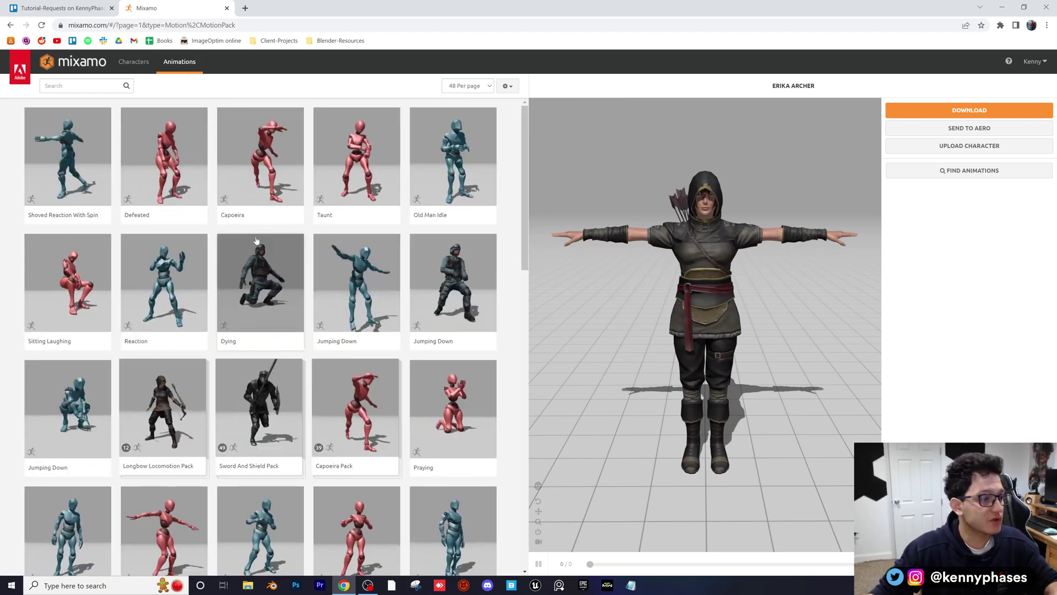
{"action": "scroll", "coordinate": [256, 241], "scroll_direction": "down", "scroll_amount": 10}
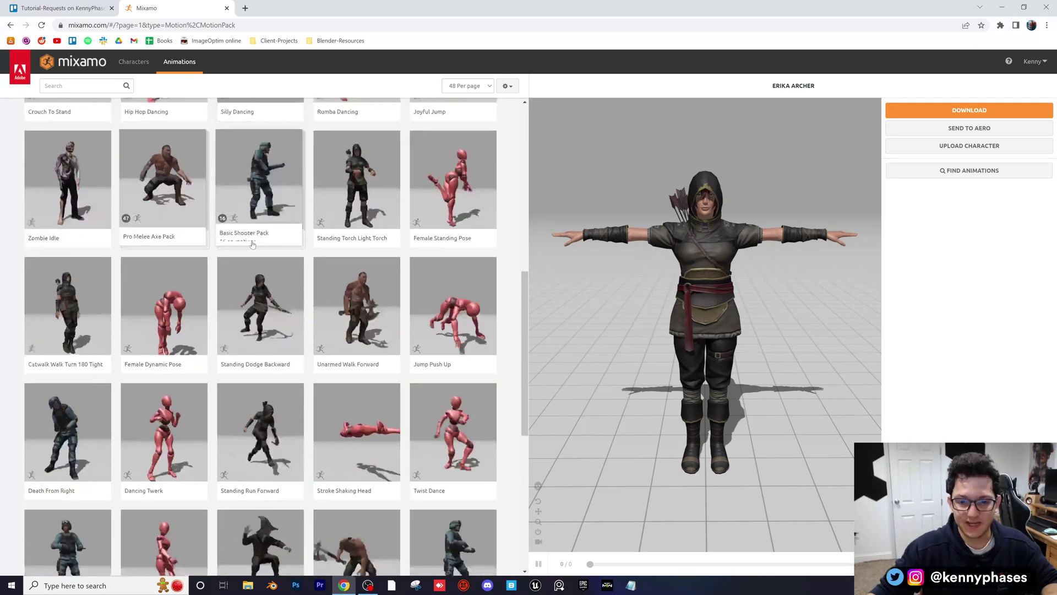
{"action": "scroll", "coordinate": [252, 245], "scroll_direction": "down", "scroll_amount": 4}
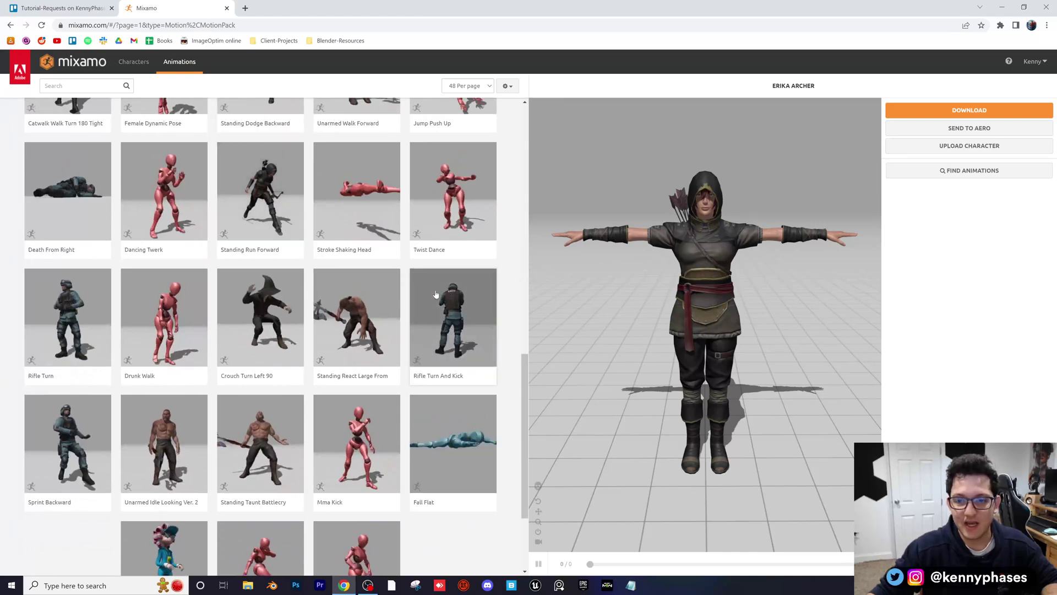
{"action": "scroll", "coordinate": [424, 289], "scroll_direction": "up", "scroll_amount": 1}
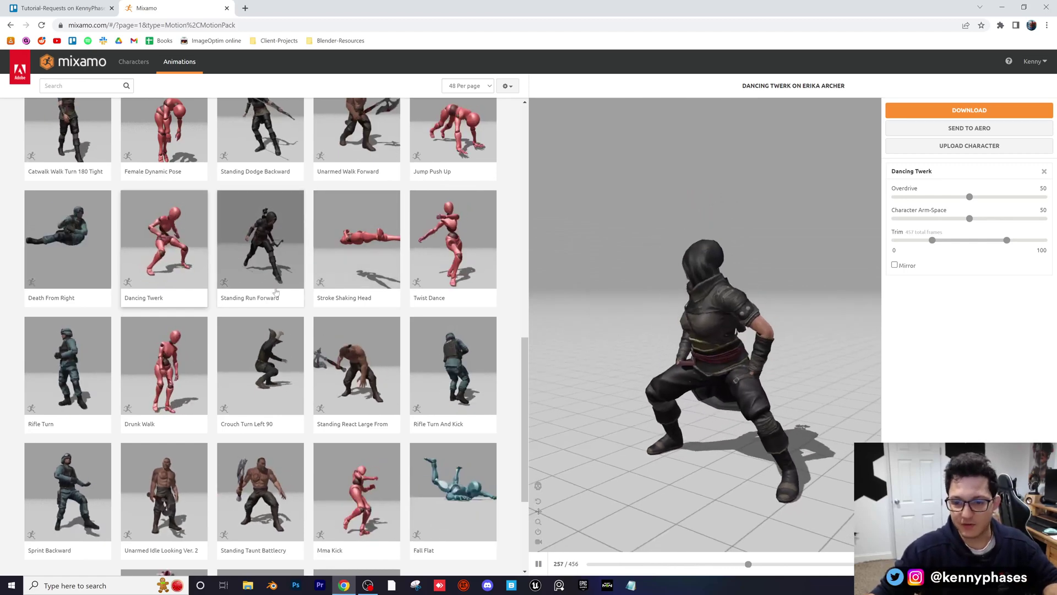
{"action": "scroll", "coordinate": [247, 286], "scroll_direction": "down", "scroll_amount": 3}
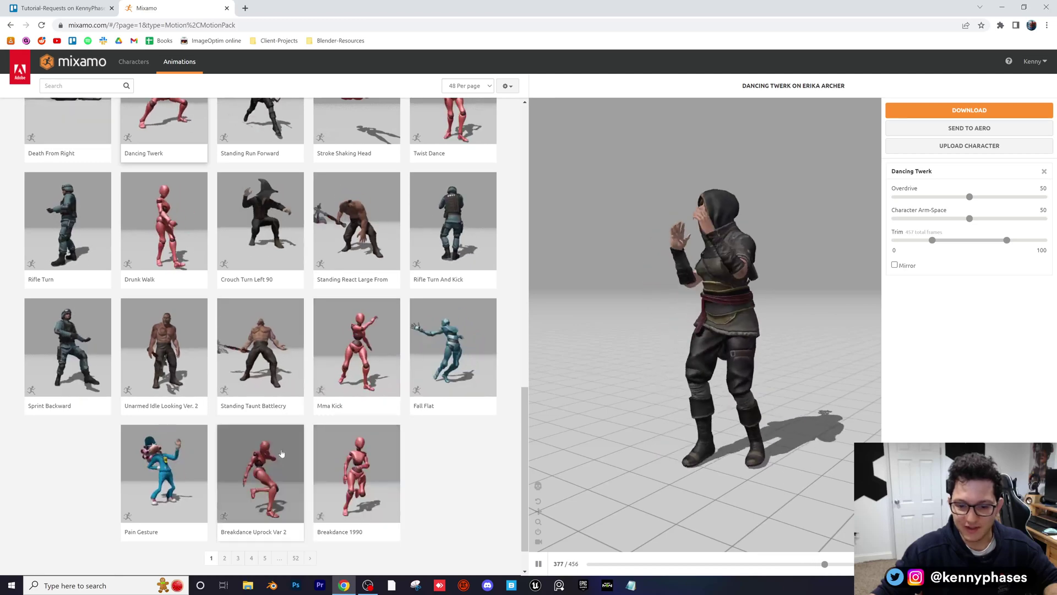
{"action": "left_click", "coordinate": [360, 462]}
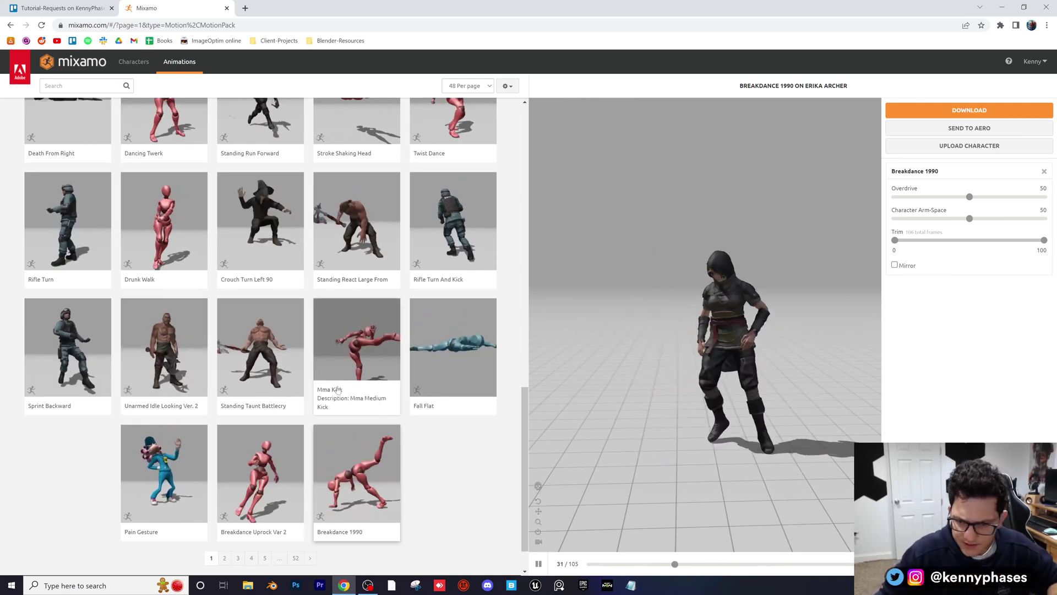
{"action": "scroll", "coordinate": [308, 451], "scroll_direction": "down", "scroll_amount": 1}
{"action": "left_click", "coordinate": [224, 512]}
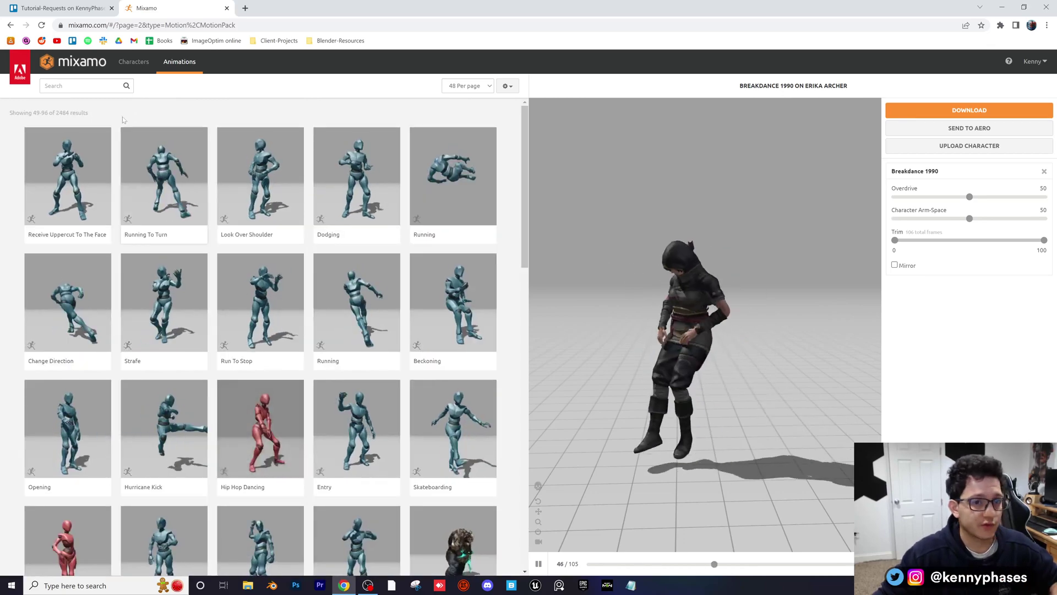
Search 'float' and apply the Floating animation to Erika Archer
{"action": "left_click", "coordinate": [55, 86]}
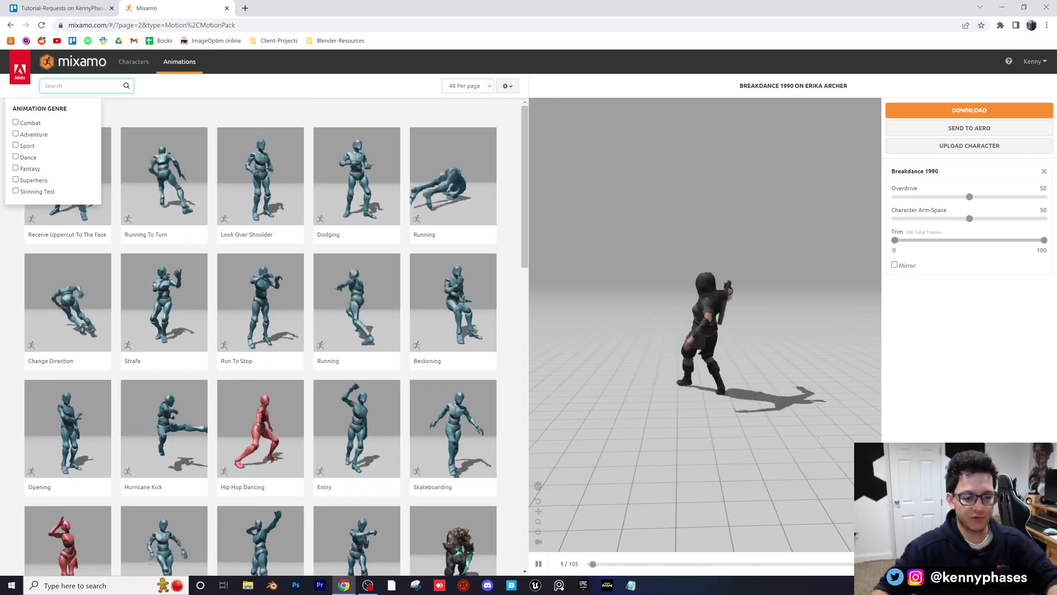
{"action": "type", "text": "float"}
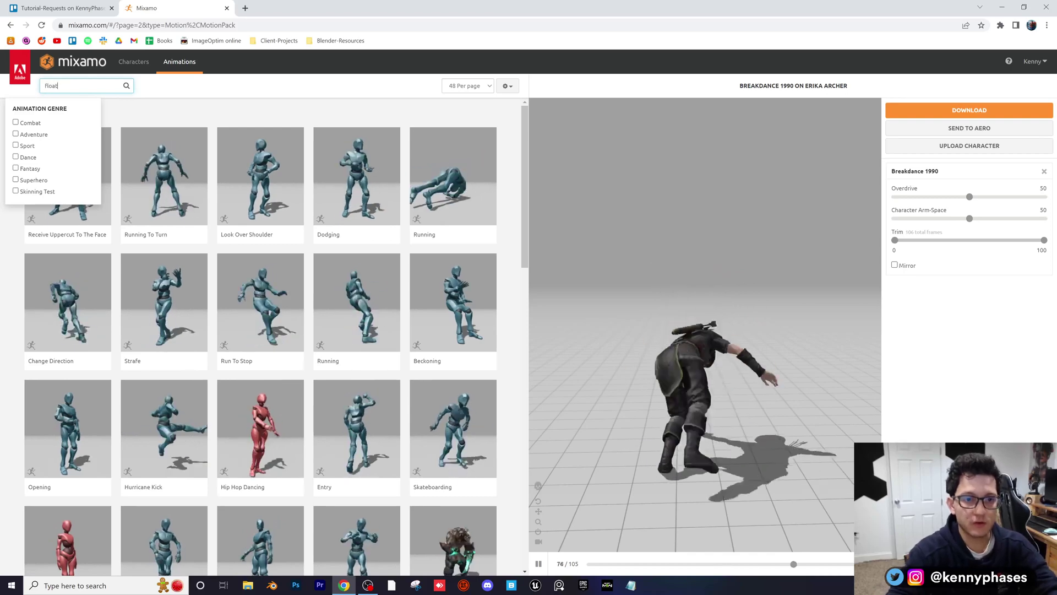
{"action": "key", "text": "Return"}
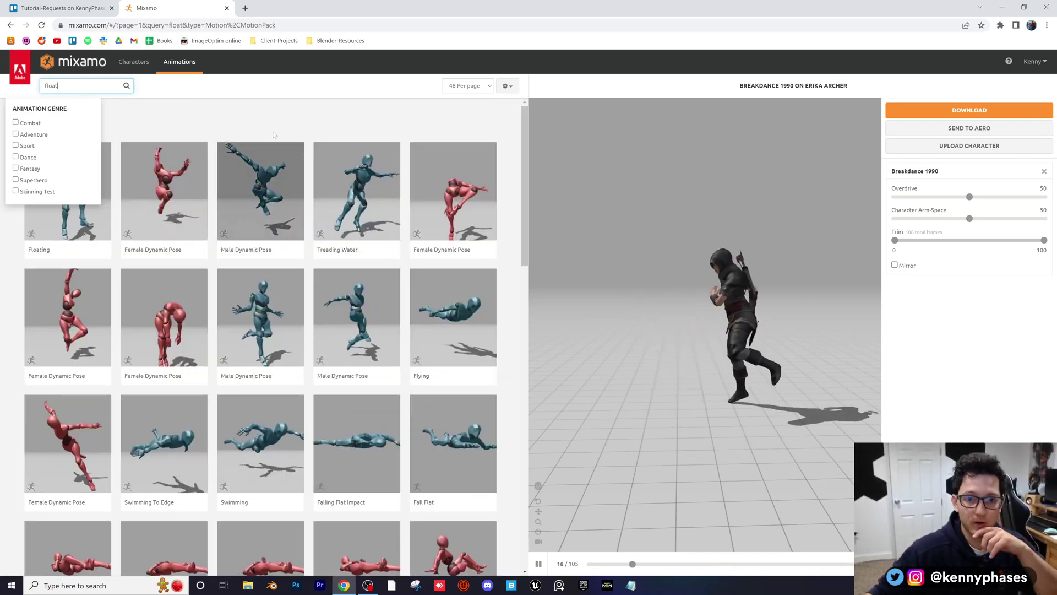
{"action": "left_click", "coordinate": [87, 193]}
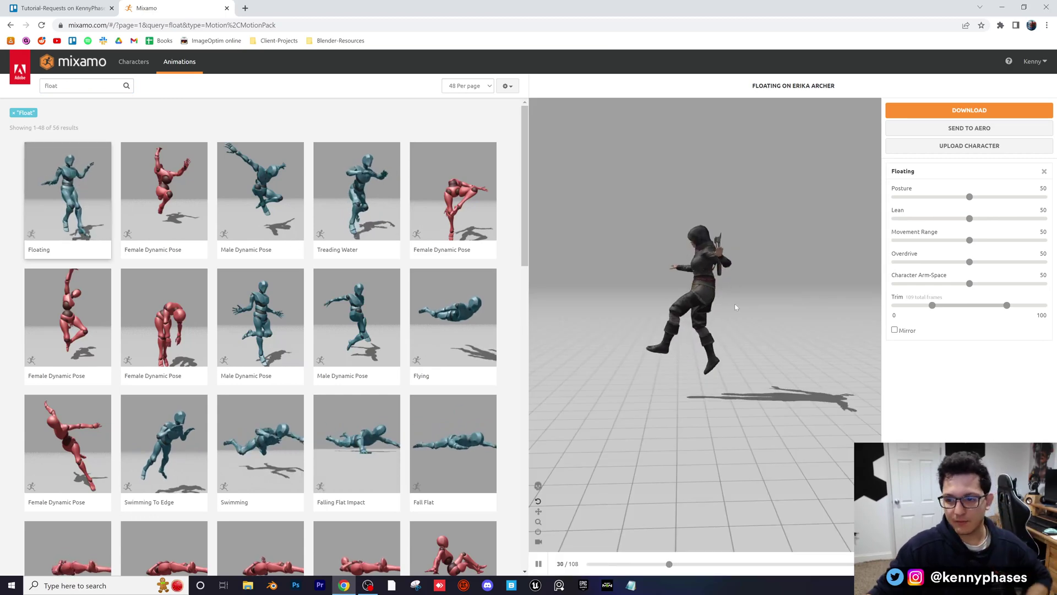
{"action": "scroll", "coordinate": [721, 306], "scroll_direction": "up", "scroll_amount": 4}
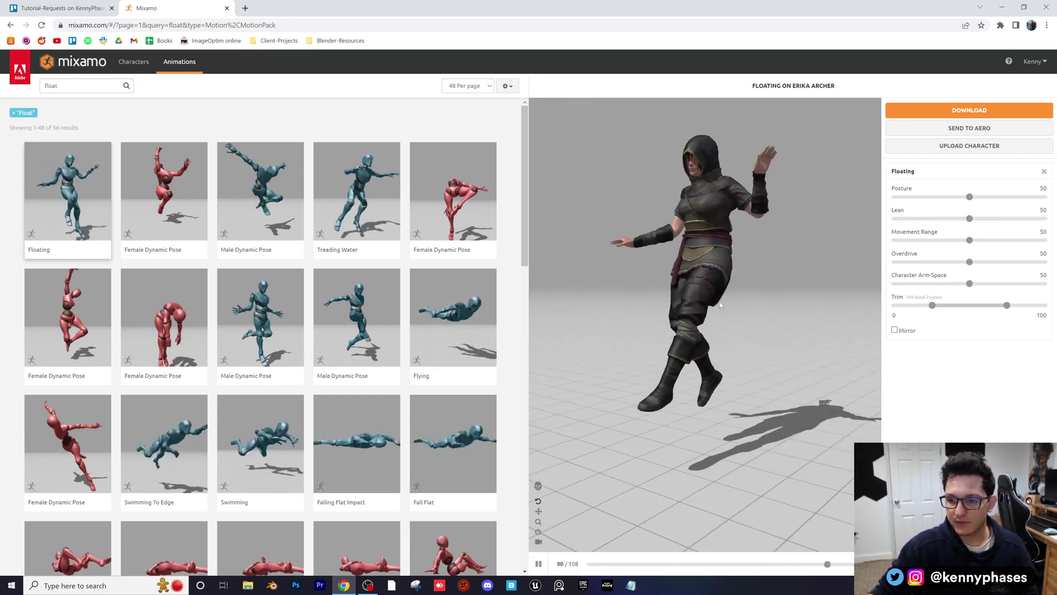
{"action": "mouse_move", "coordinate": [720, 304]}
{"action": "left_mouse_down"}
{"action": "mouse_move", "coordinate": [705, 298]}
{"action": "mouse_move", "coordinate": [741, 292]}
{"action": "mouse_move", "coordinate": [708, 296]}
{"action": "left_mouse_up"}
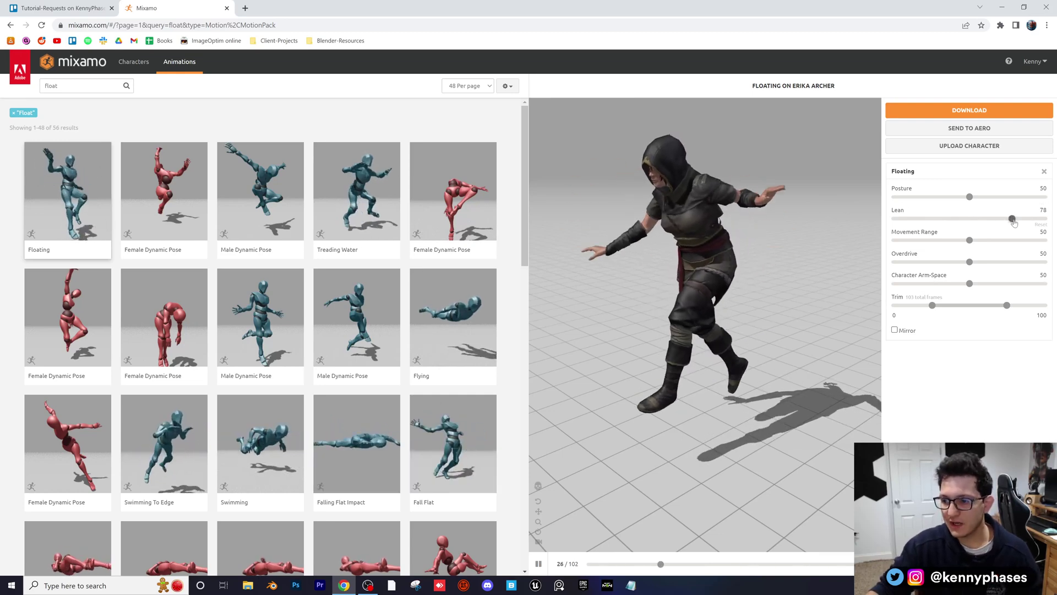
Pause playback, set Lean to 0 and try Movement Range values, ending at 50
{"action": "key", "text": "space"}
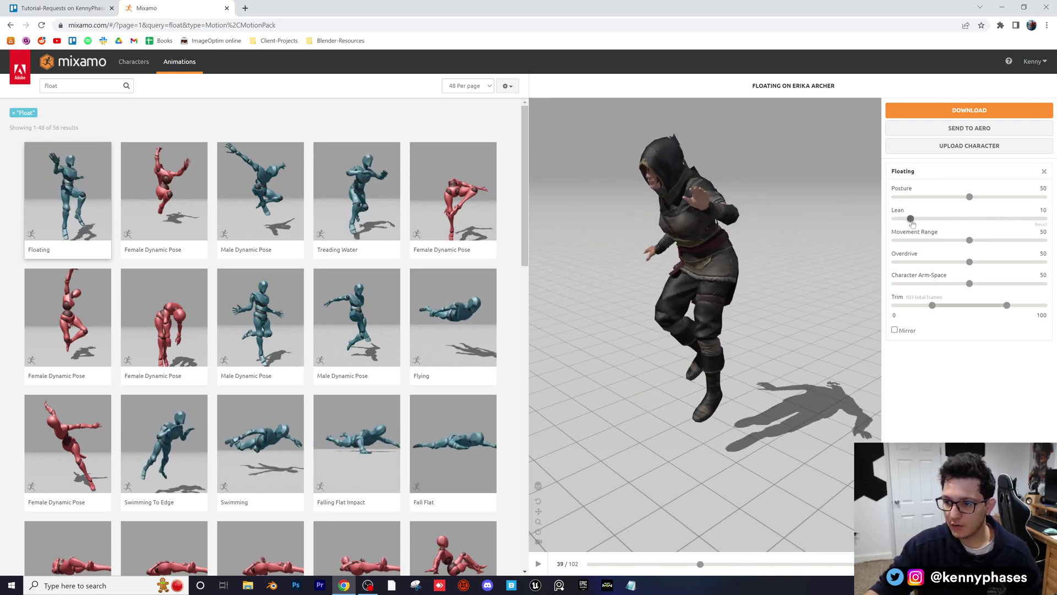
{"action": "left_click_drag", "start_coordinate": [913, 223], "coordinate": [894, 219]}
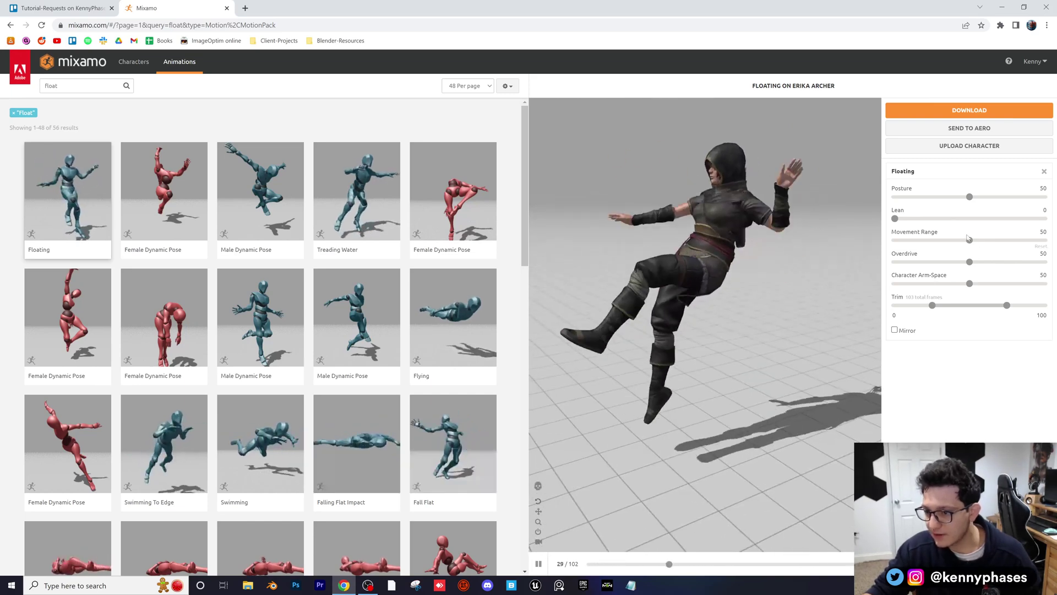
{"action": "left_click_drag", "start_coordinate": [972, 244], "coordinate": [953, 245]}
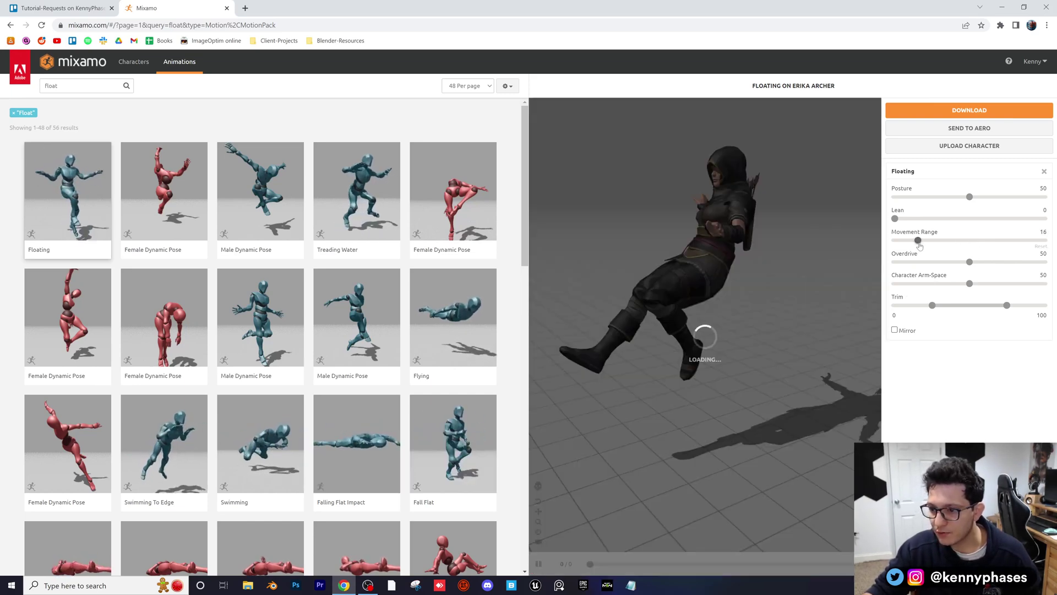
{"action": "left_click_drag", "start_coordinate": [920, 244], "coordinate": [992, 246]}
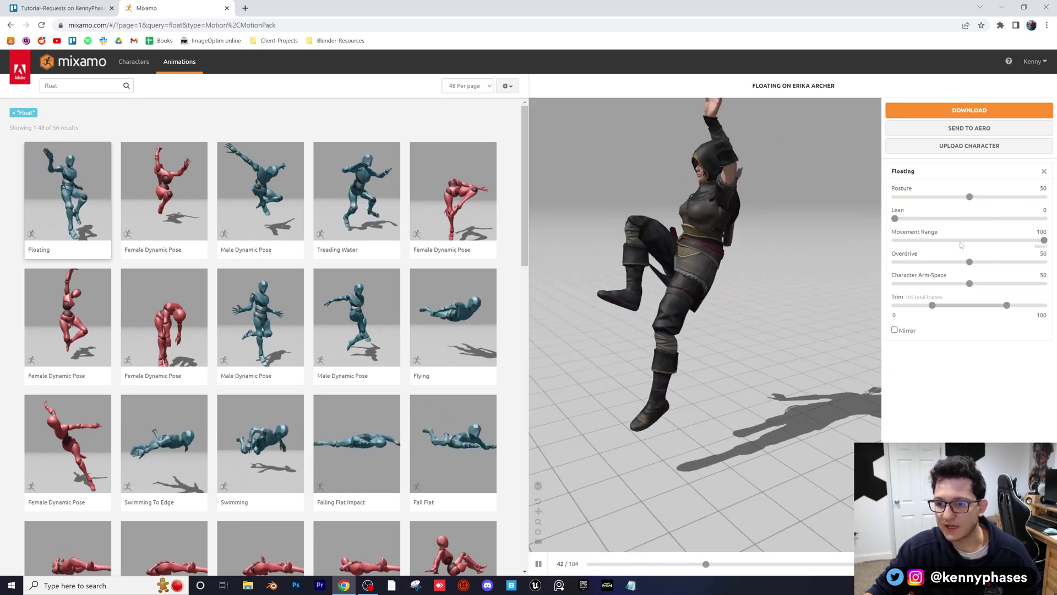
{"action": "left_click_drag", "start_coordinate": [1043, 240], "coordinate": [1037, 245]}
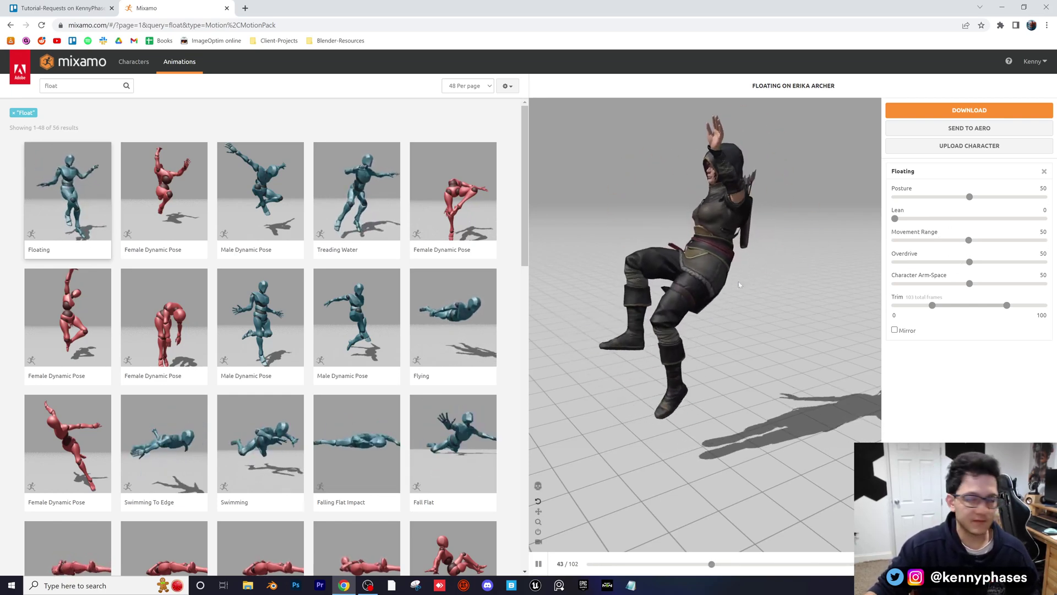
In Download Settings, keep FBX Binary format and With Skin
{"action": "left_click", "coordinate": [969, 110]}
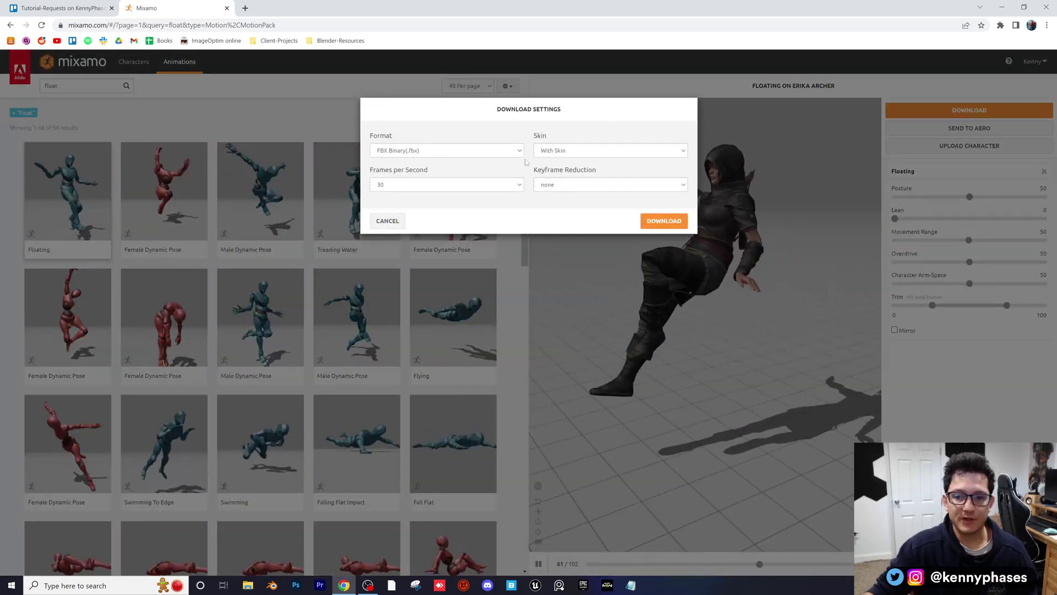
{"action": "left_click", "coordinate": [492, 151]}
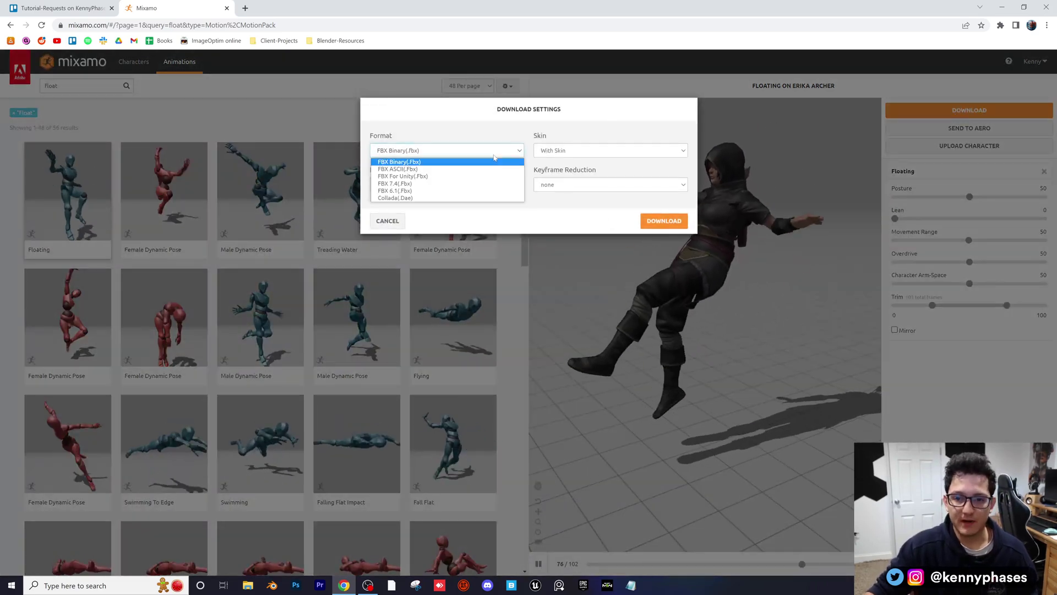
{"action": "left_click", "coordinate": [430, 161]}
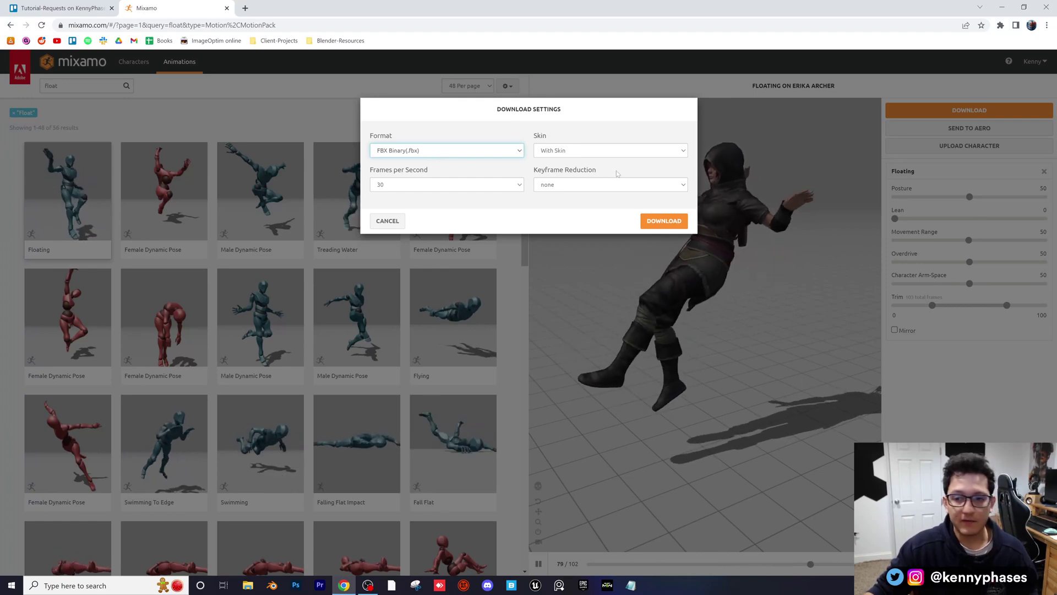
{"action": "left_click", "coordinate": [580, 152]}
{"action": "left_click", "coordinate": [595, 155]}
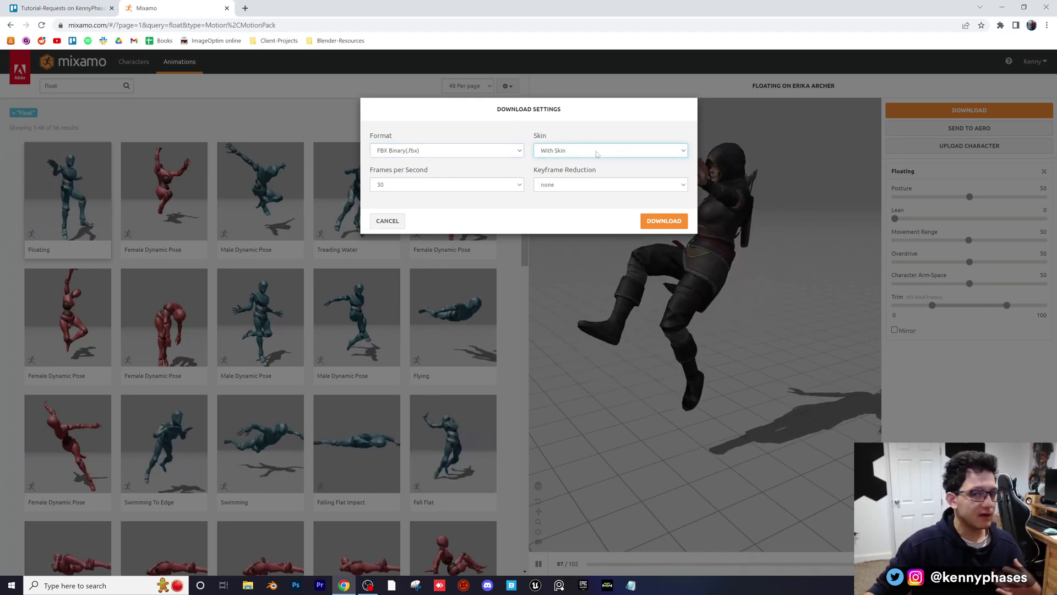
{"action": "left_click", "coordinate": [591, 154]}
{"action": "left_click", "coordinate": [590, 154]}
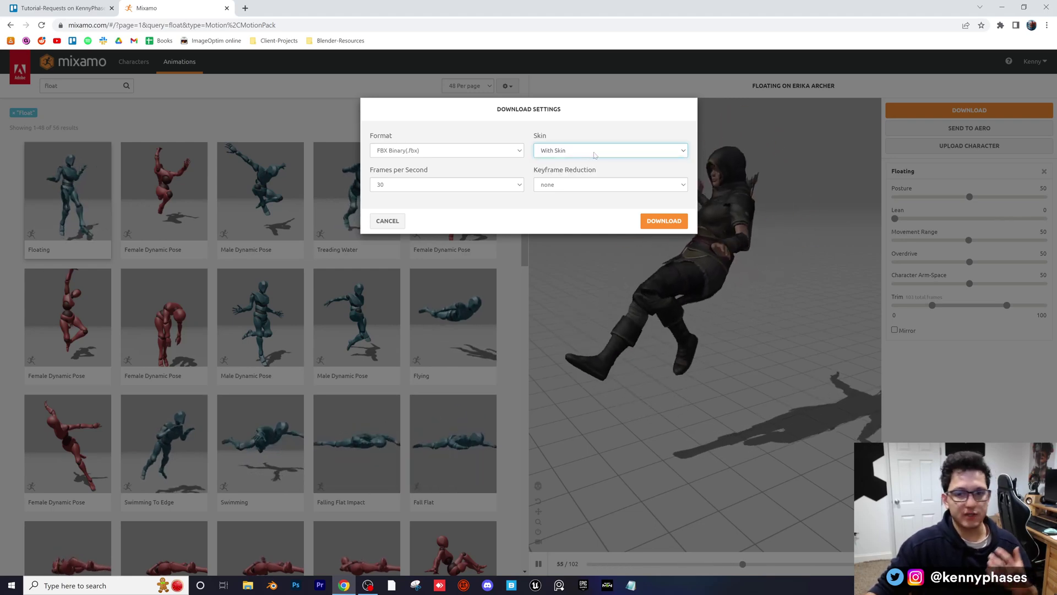
Keep 30 fps and no keyframe reduction, download Floating.fbx, and launch Blender
{"action": "left_click", "coordinate": [477, 187]}
{"action": "left_click", "coordinate": [476, 189]}
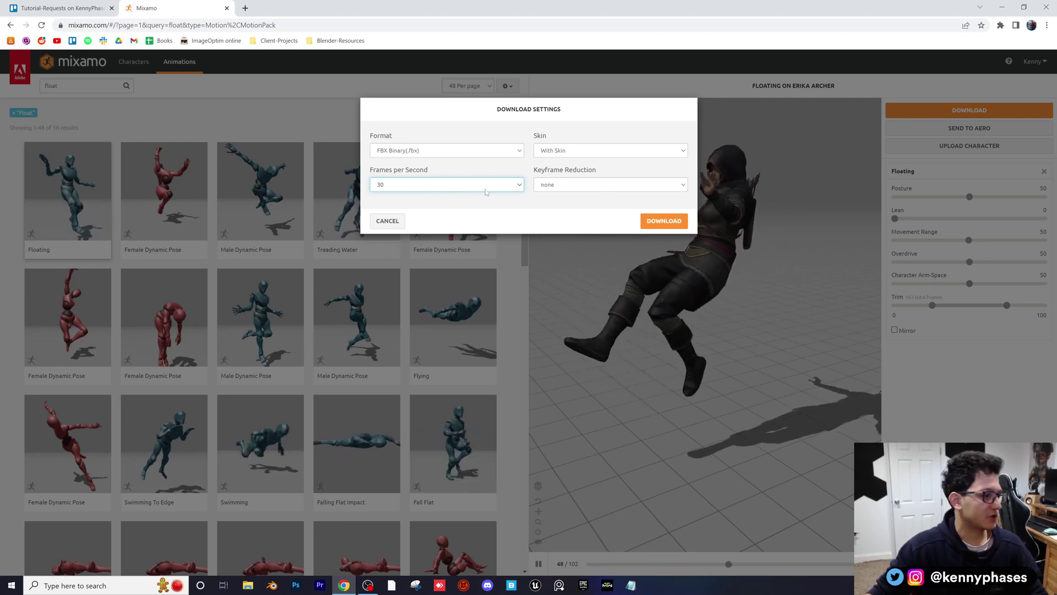
{"action": "left_click", "coordinate": [619, 187]}
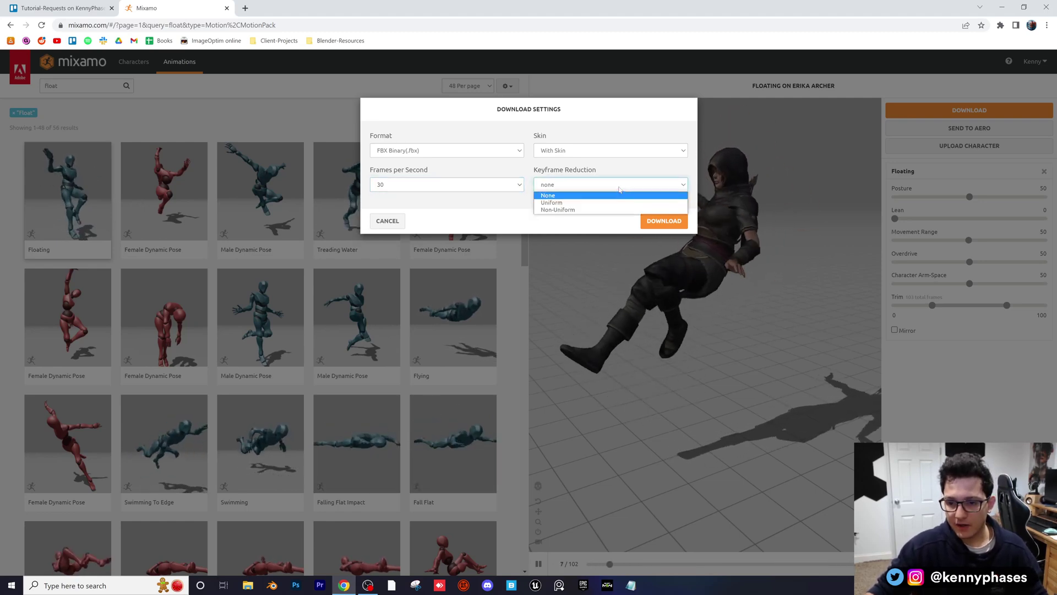
{"action": "left_click", "coordinate": [619, 188]}
{"action": "left_click", "coordinate": [616, 188]}
{"action": "left_click", "coordinate": [611, 188]}
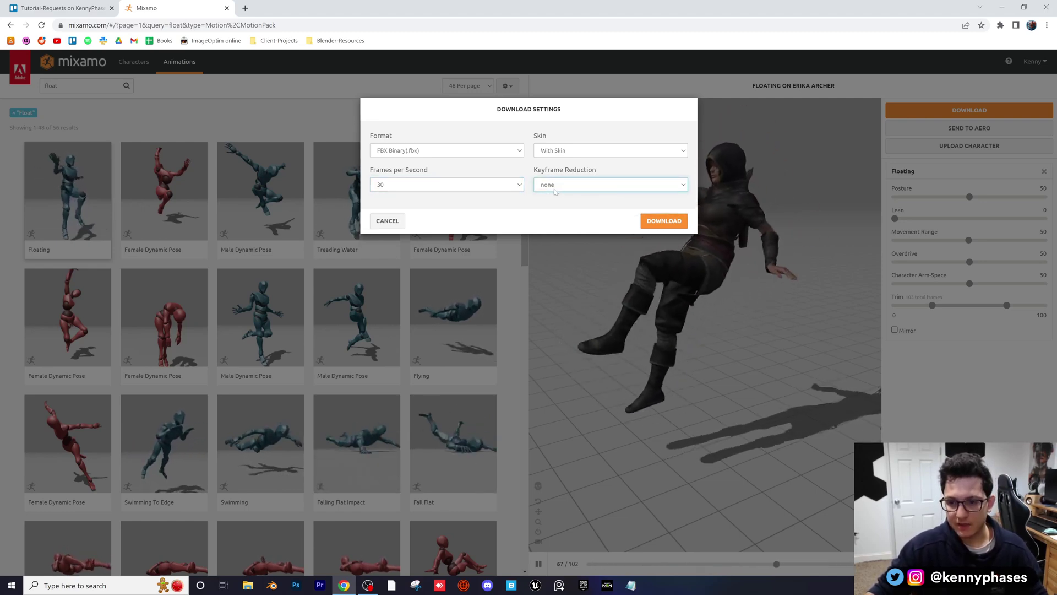
{"action": "left_click", "coordinate": [664, 220]}
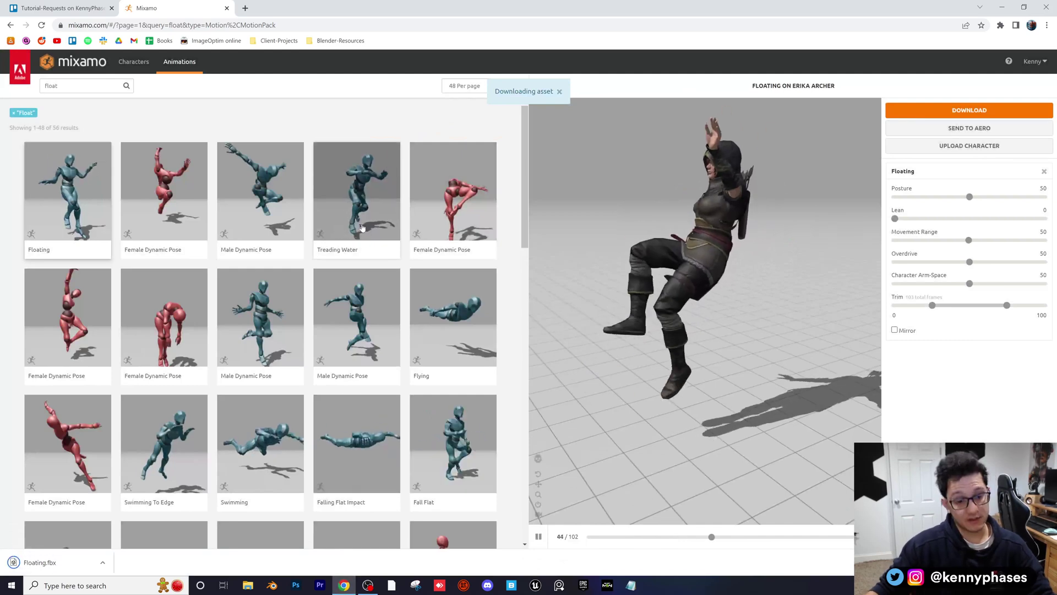
{"action": "left_click", "coordinate": [273, 586]}
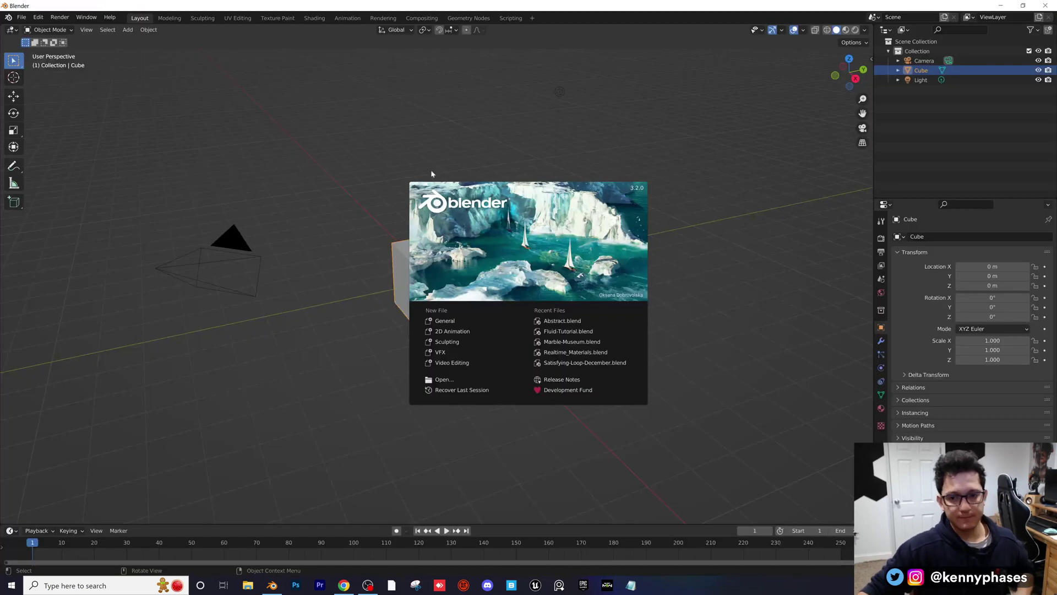
Delete the default cube and light from the scene
{"action": "key", "text": "Delete"}
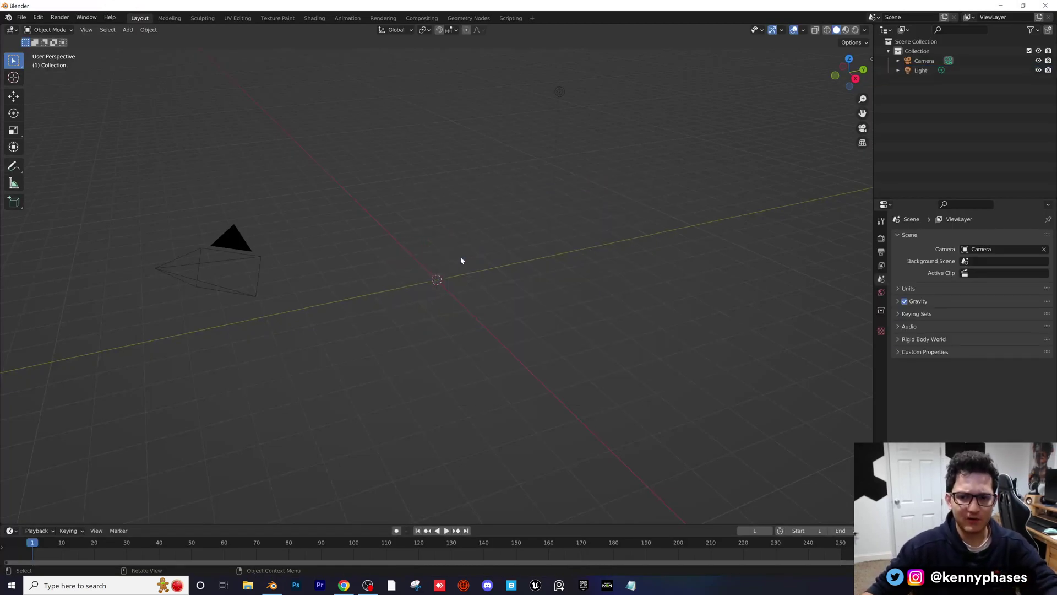
{"action": "left_click", "coordinate": [560, 93]}
{"action": "key", "text": "x"}
{"action": "left_click", "coordinate": [560, 97]}
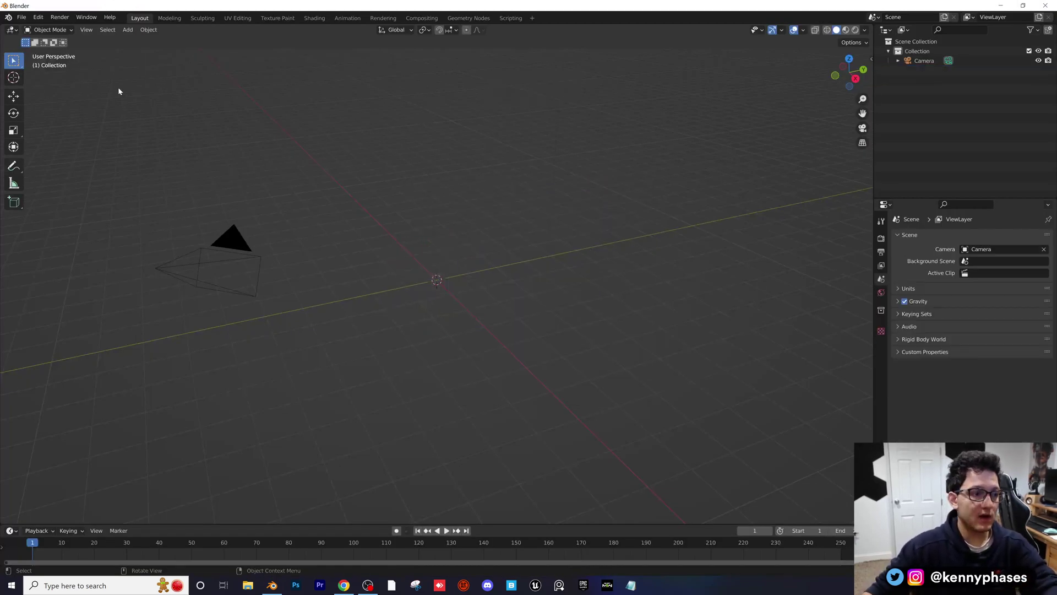
Import Floating.fbx from the Downloads folder as FBX
{"action": "left_click", "coordinate": [22, 17]}
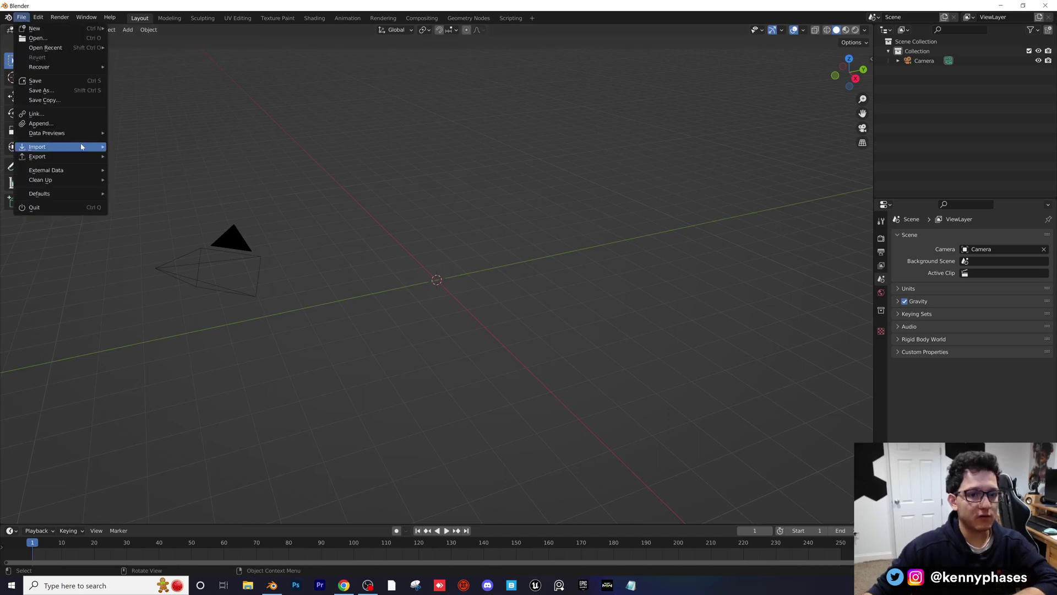
{"action": "mouse_move", "coordinate": [81, 147]}
{"action": "left_click", "coordinate": [161, 233]}
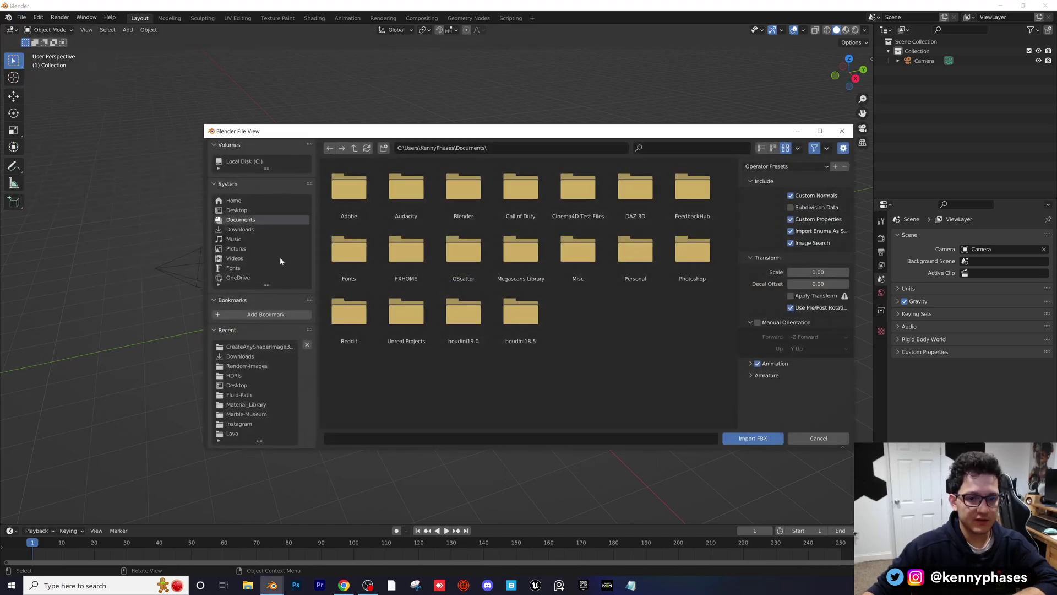
{"action": "left_click", "coordinate": [251, 230]}
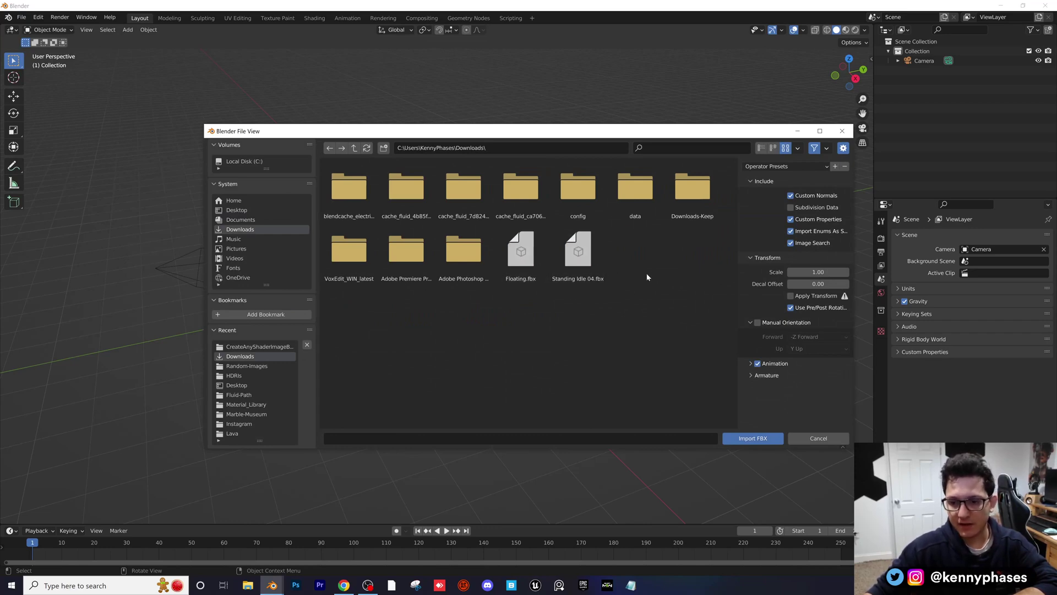
{"action": "left_click", "coordinate": [537, 256]}
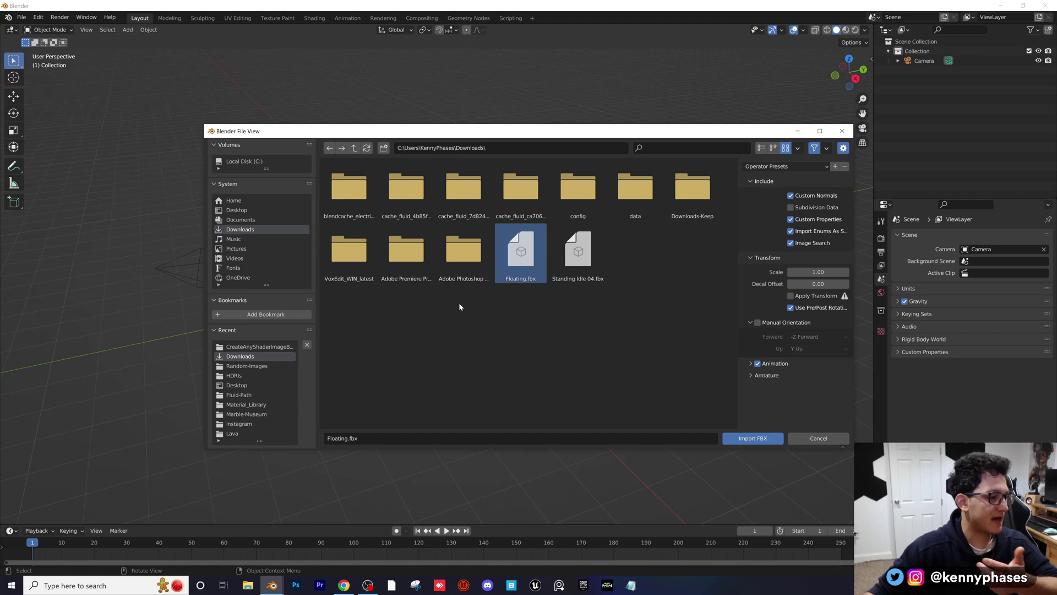
{"action": "left_click", "coordinate": [746, 438]}
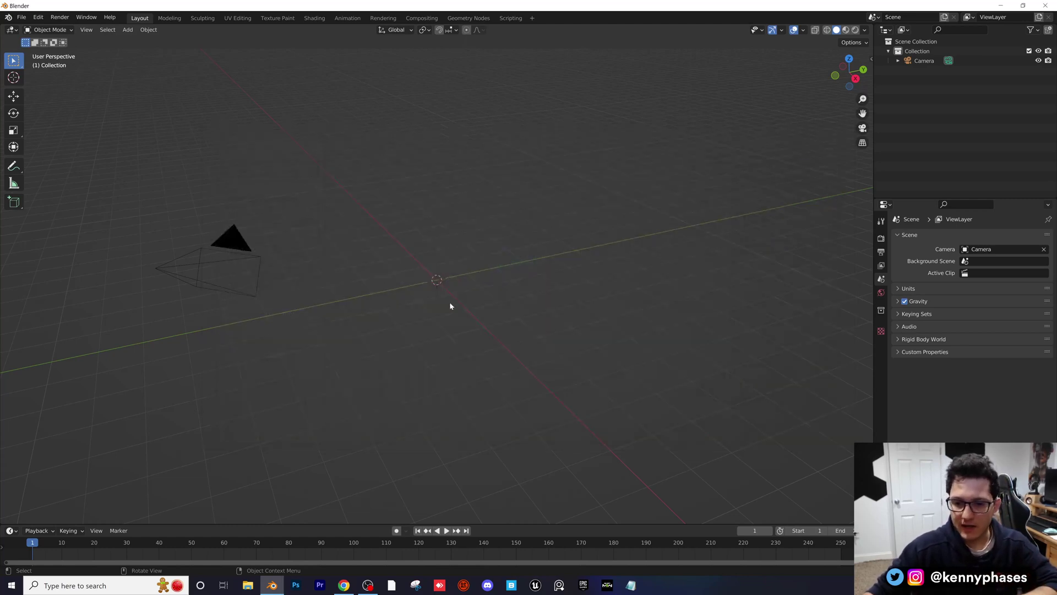
Set the render engine to Cycles with GPU Compute and open the world background colour
{"action": "scroll", "coordinate": [437, 208], "scroll_direction": "up", "scroll_amount": 4}
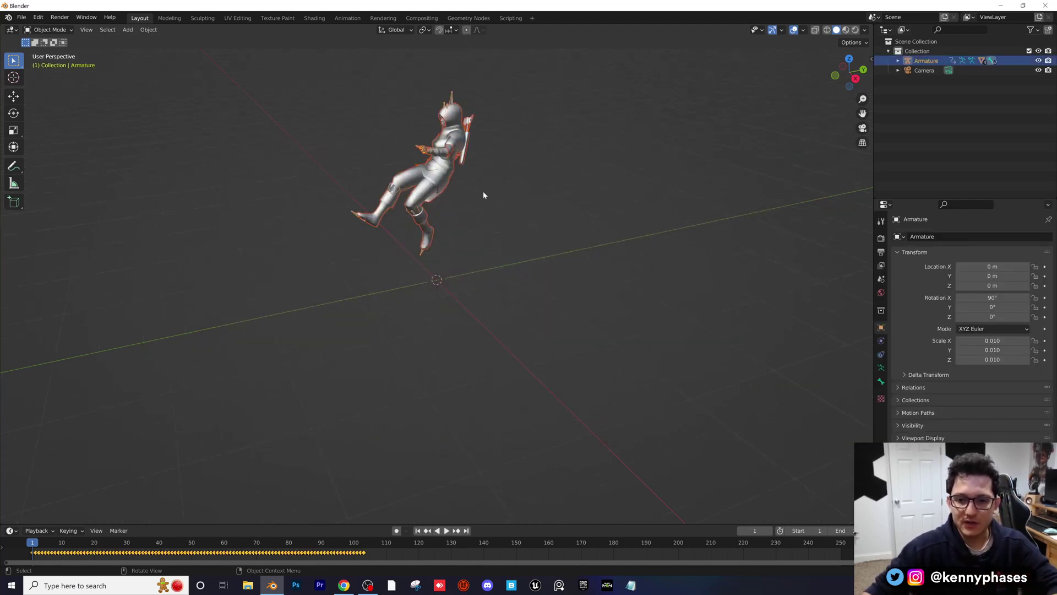
{"action": "middle_click_drag", "start_coordinate": [505, 175], "coordinate": [575, 237]}
{"action": "scroll", "coordinate": [497, 269], "scroll_direction": "up", "scroll_amount": 4}
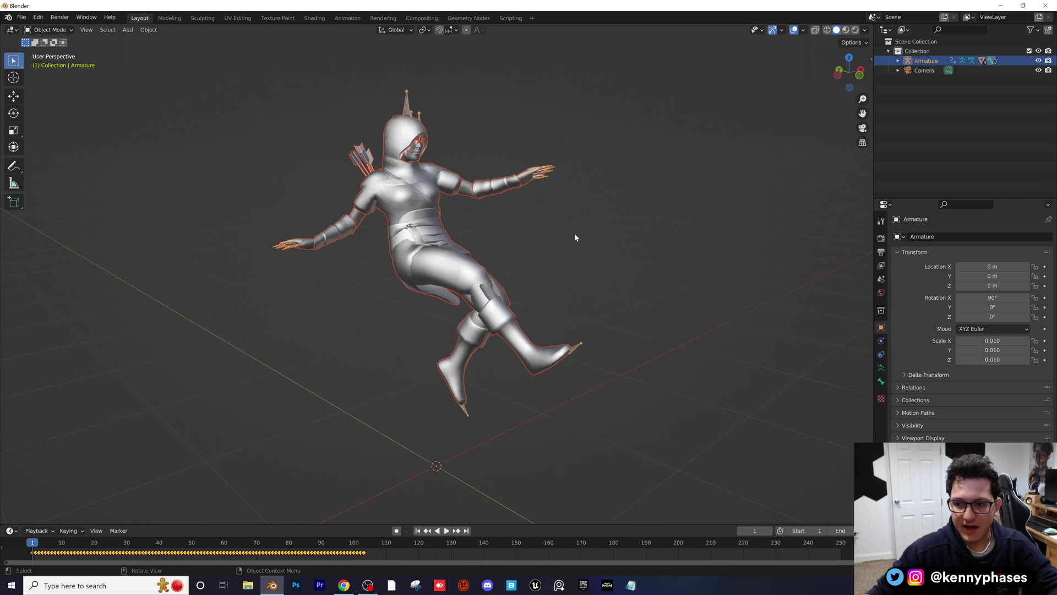
{"action": "left_click", "coordinate": [881, 237]}
{"action": "left_click", "coordinate": [986, 236]}
{"action": "left_click", "coordinate": [985, 268]}
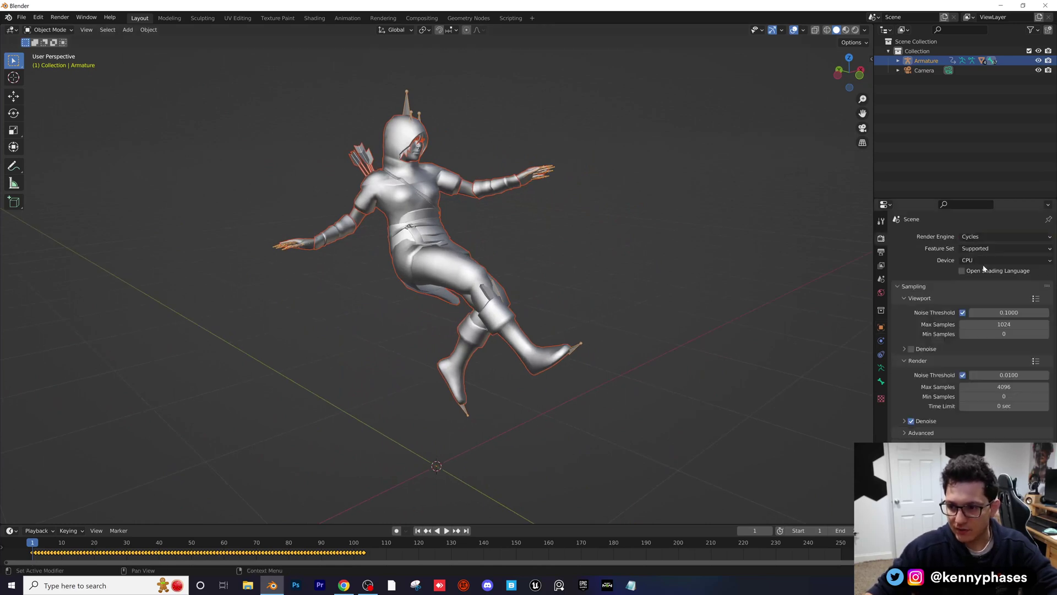
{"action": "left_click", "coordinate": [994, 282]}
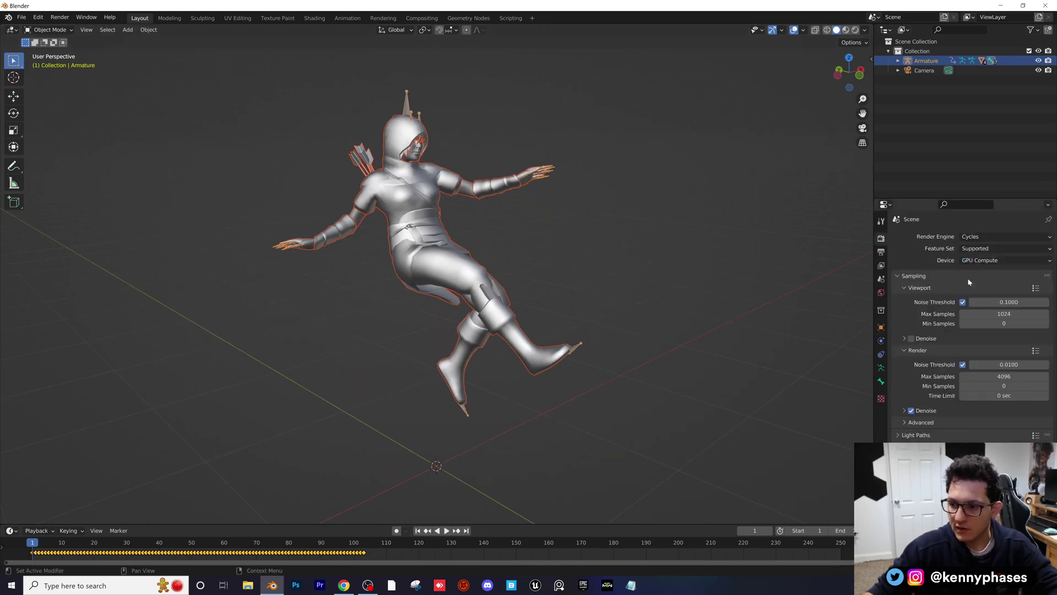
{"action": "left_click", "coordinate": [881, 292]}
{"action": "left_click", "coordinate": [1002, 296]}
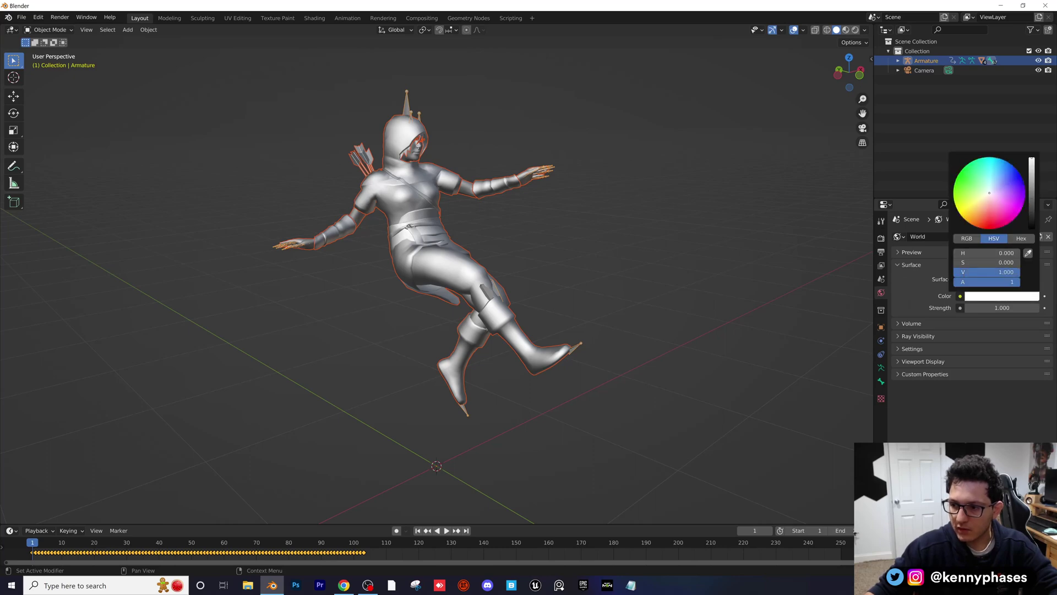
Switch the viewport to Rendered shading and play the Floating animation
{"action": "key", "text": "z"}
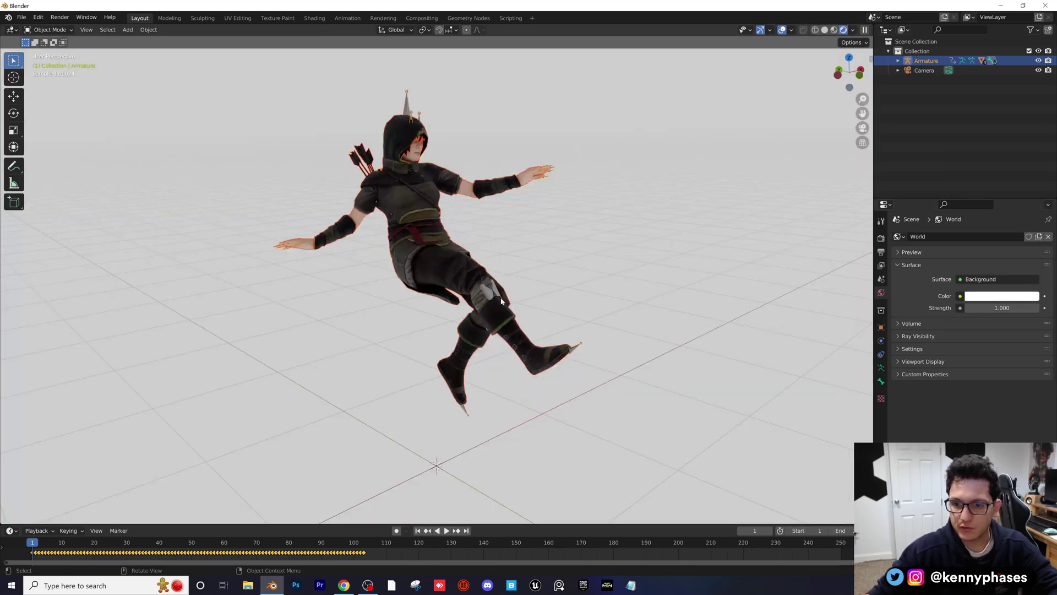
{"action": "middle_click_drag", "start_coordinate": [476, 277], "coordinate": [537, 283]}
{"action": "scroll", "coordinate": [512, 225], "scroll_direction": "up", "scroll_amount": 4}
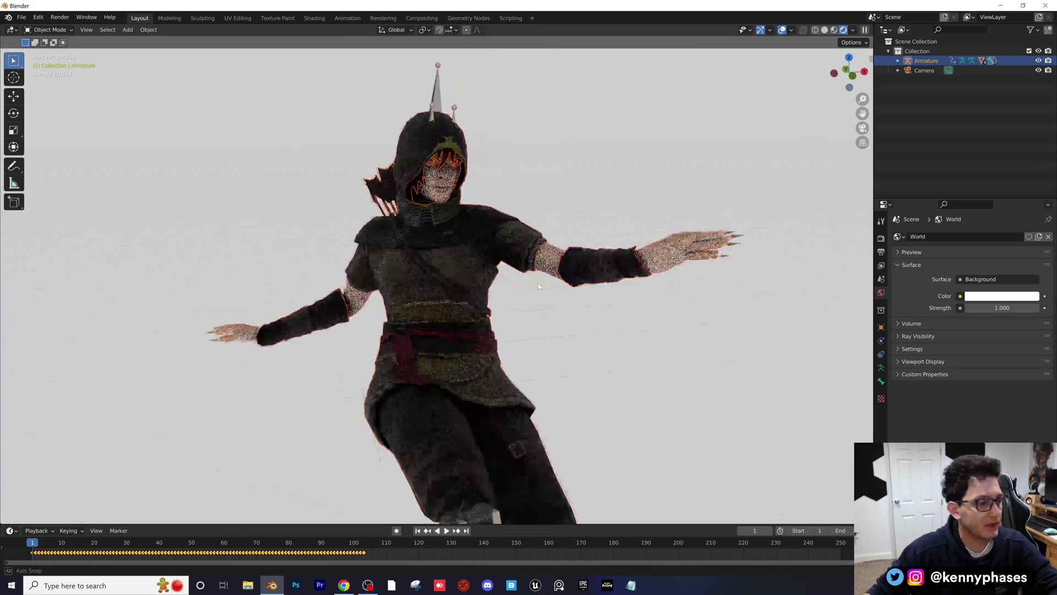
{"action": "key", "text": "space"}
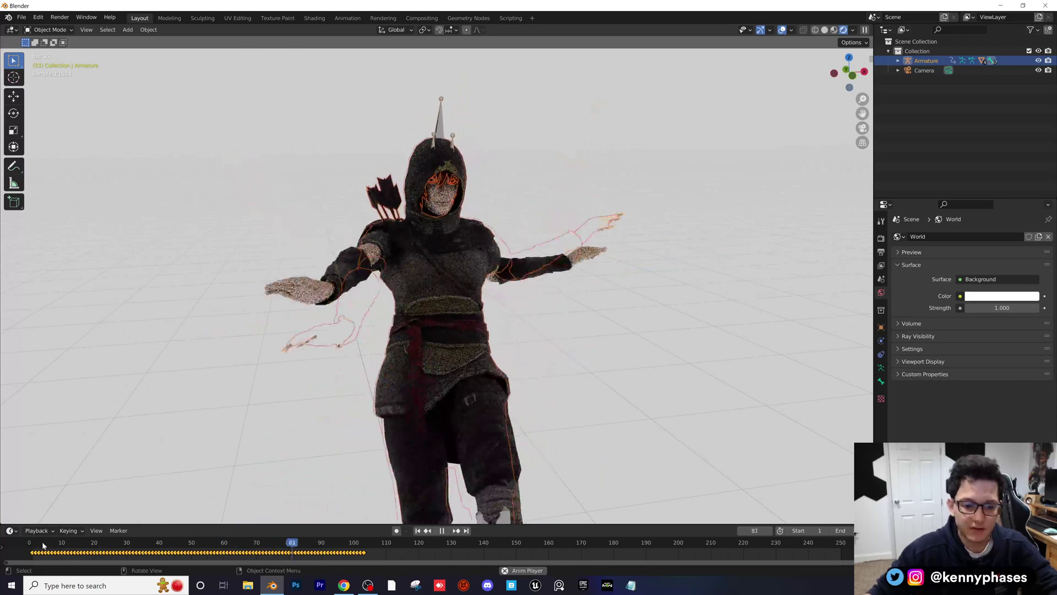
{"action": "key", "text": "Escape"}
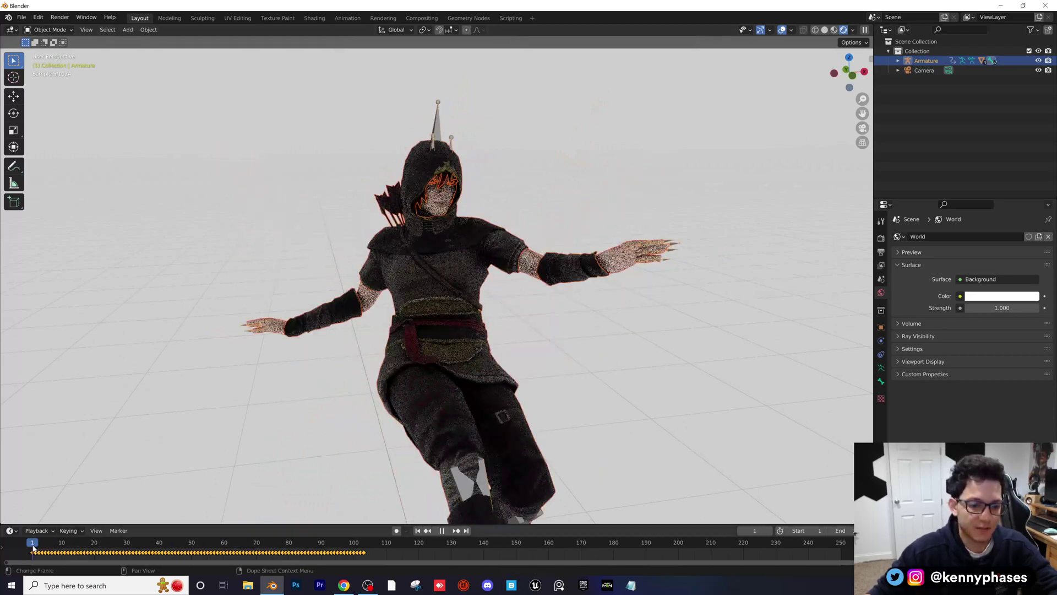
View the character from the side along X and scrub to frame 50
{"action": "middle_click_drag", "start_coordinate": [263, 341], "coordinate": [385, 322]}
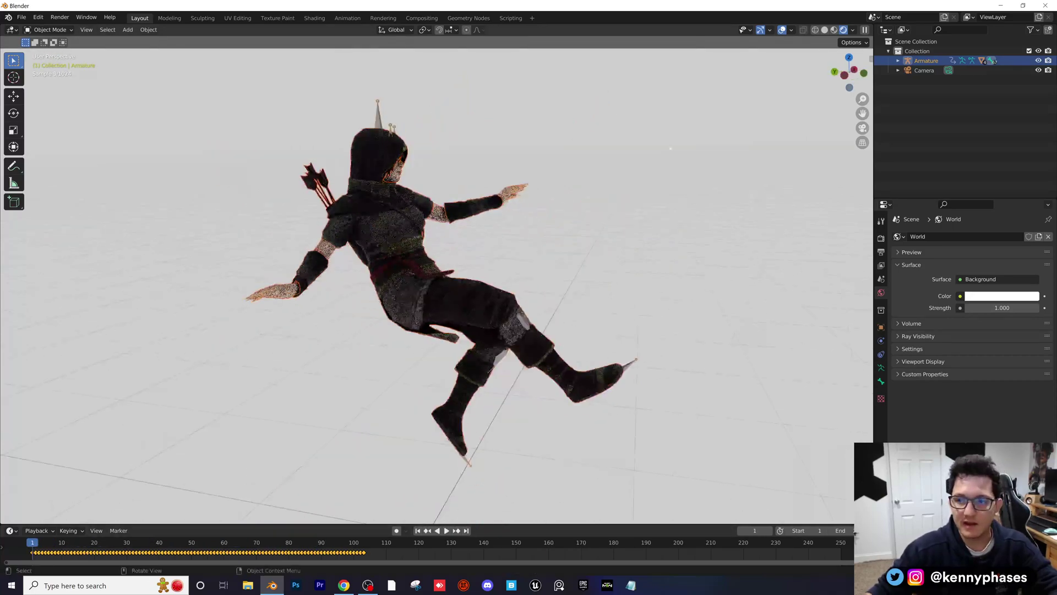
{"action": "left_click", "coordinate": [844, 75]}
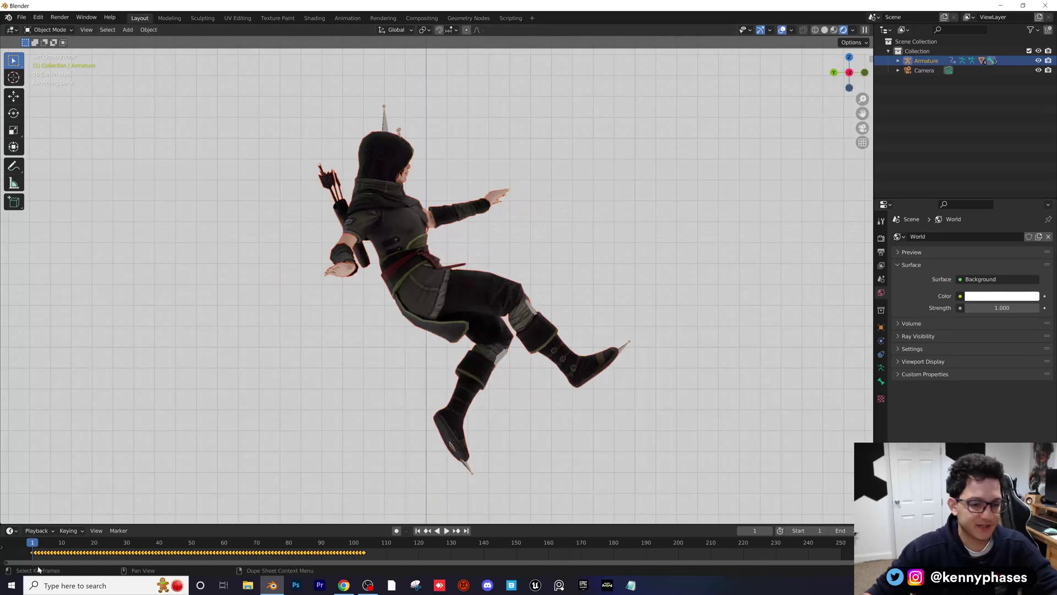
{"action": "left_click_drag", "start_coordinate": [33, 544], "coordinate": [182, 451]}
Check the last keyframe at 103, set Frame Range End to 103, and play the loop
{"action": "left_click", "coordinate": [61, 473]}
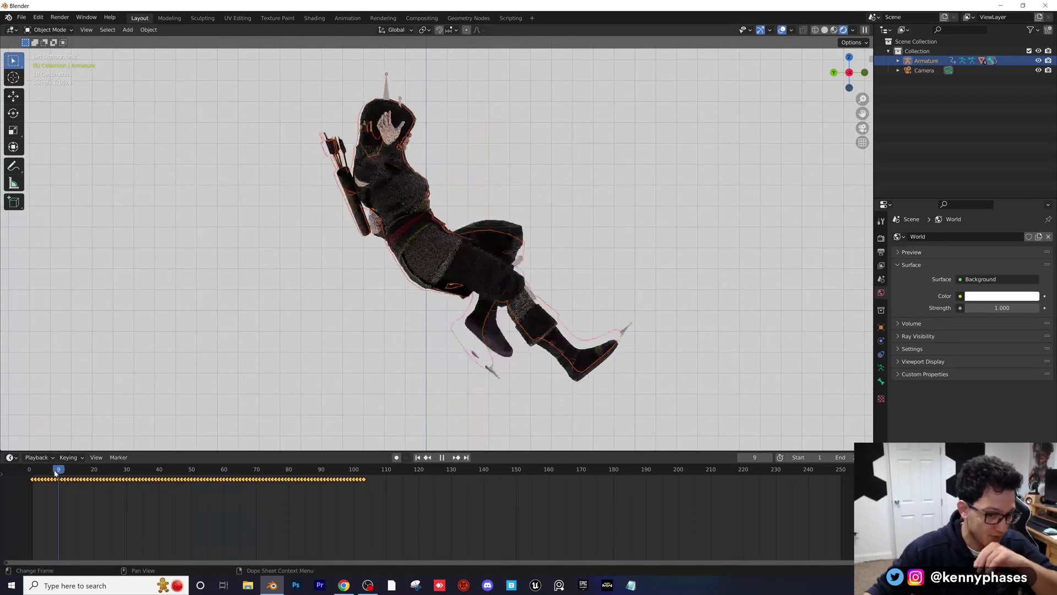
{"action": "scroll", "coordinate": [163, 510], "scroll_direction": "up", "scroll_amount": 2}
{"action": "scroll", "coordinate": [359, 520], "scroll_direction": "up", "scroll_amount": 1}
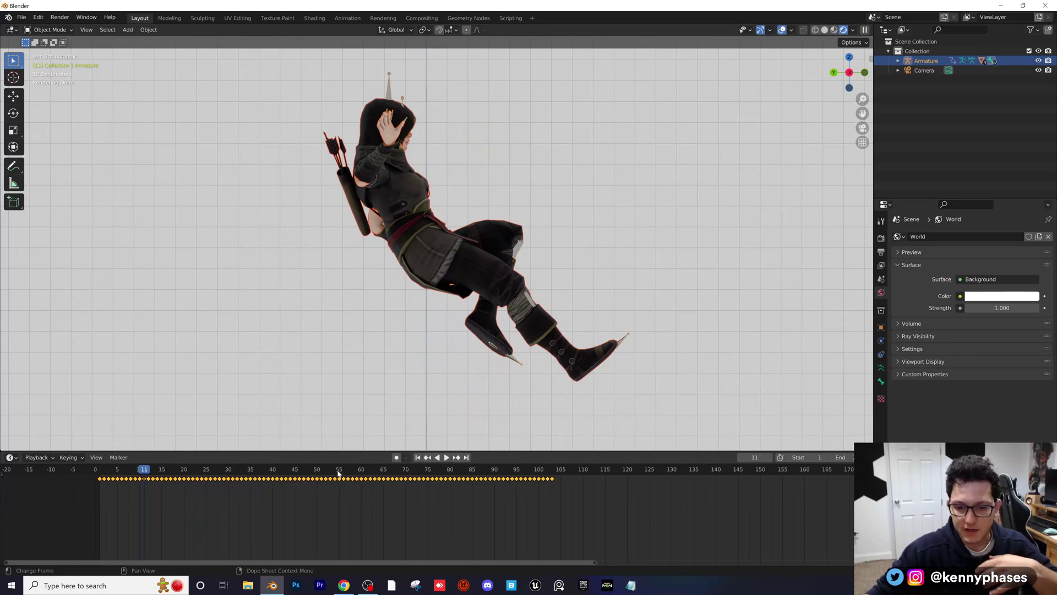
{"action": "key", "text": "space"}
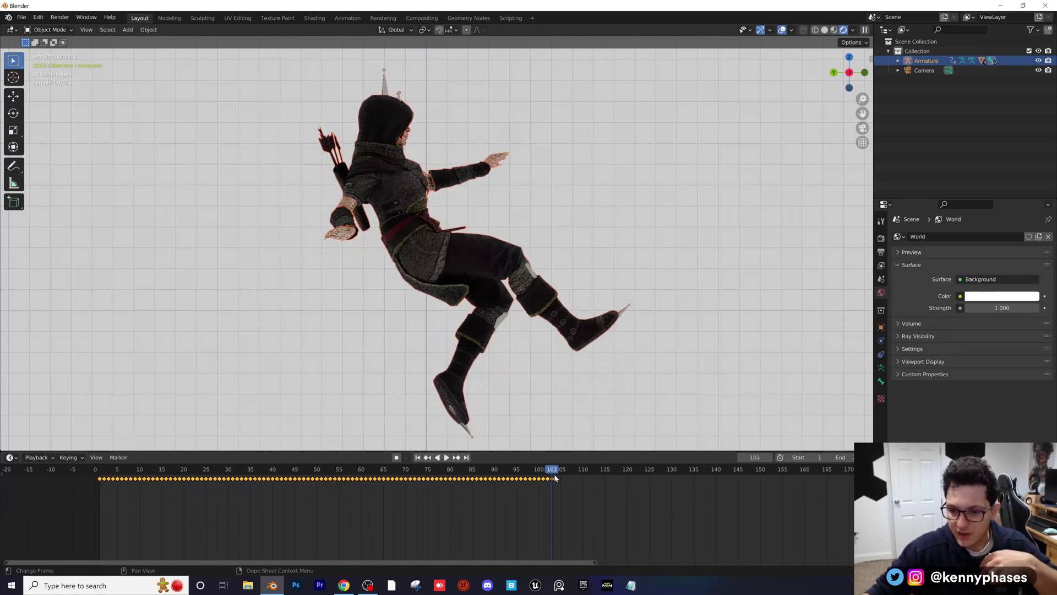
{"action": "left_click", "coordinate": [881, 252]}
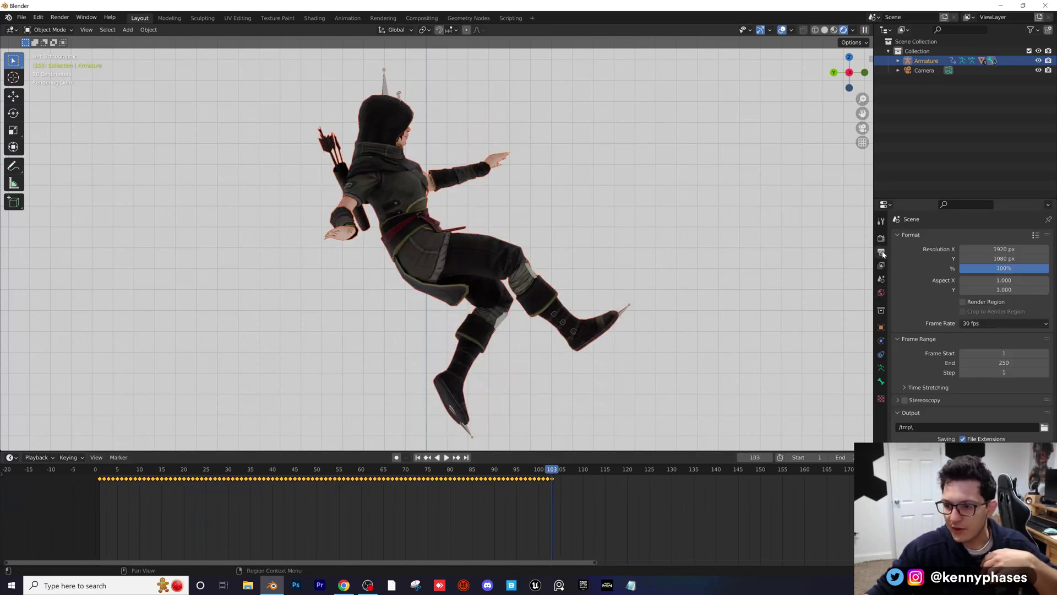
{"action": "type", "text": "10"}
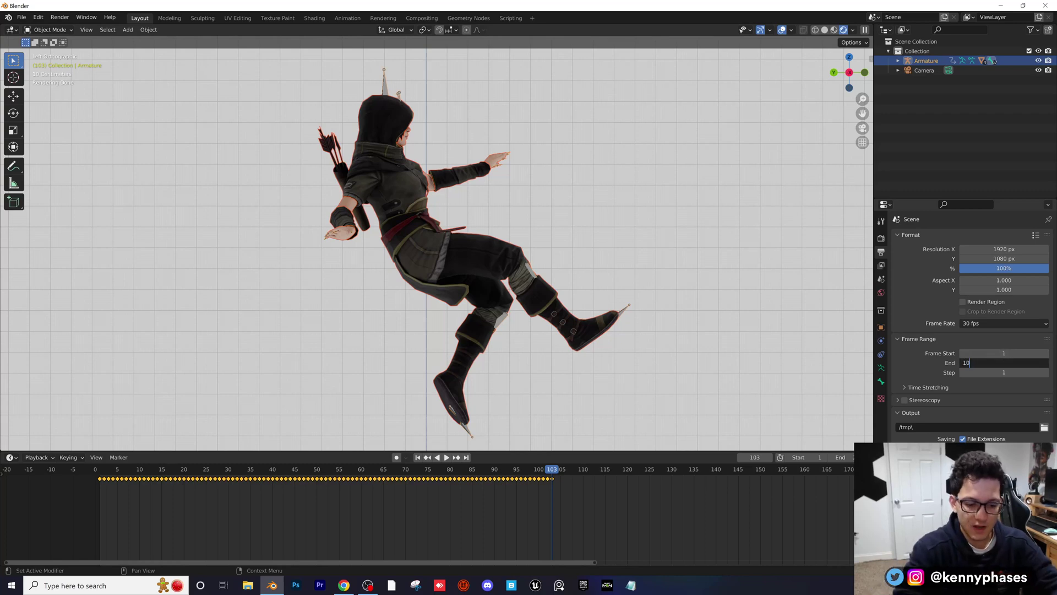
{"action": "type", "text": "3"}
{"action": "key", "text": "Return"}
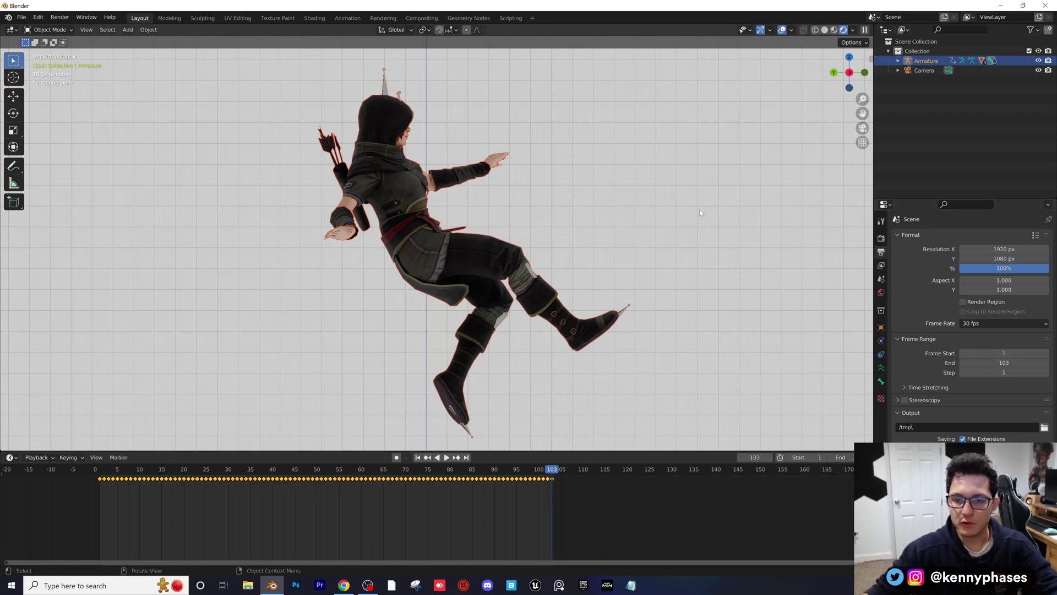
{"action": "key", "text": "space"}
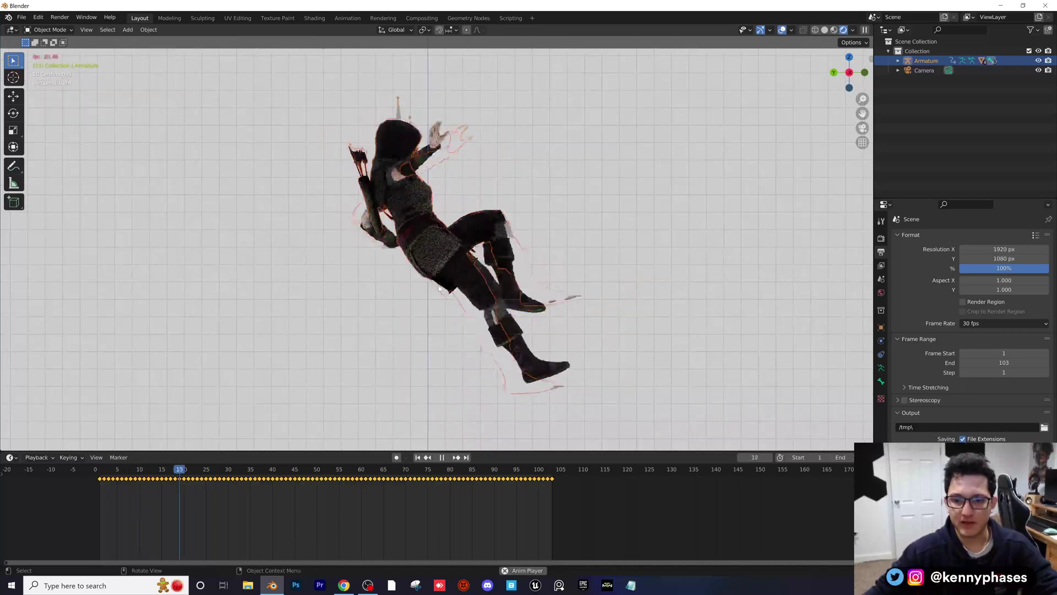
Orbit to a front view, scrub to about frame 59, and box-select all keyframes
{"action": "middle_click_drag", "start_coordinate": [471, 285], "coordinate": [363, 275]}
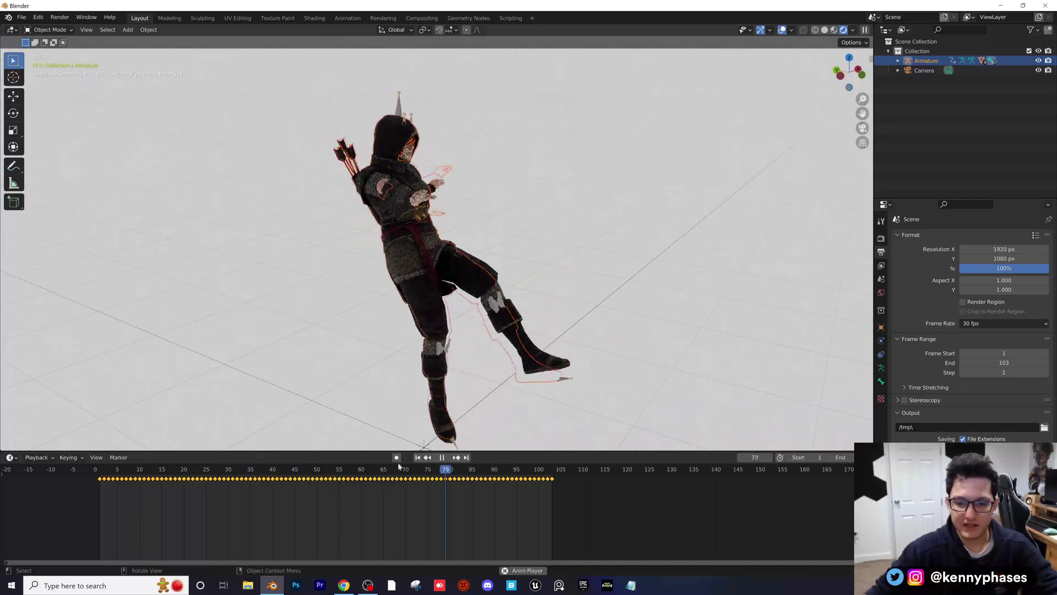
{"action": "left_click_drag", "start_coordinate": [289, 473], "coordinate": [357, 473]}
{"action": "middle_click_drag", "start_coordinate": [364, 248], "coordinate": [467, 148]}
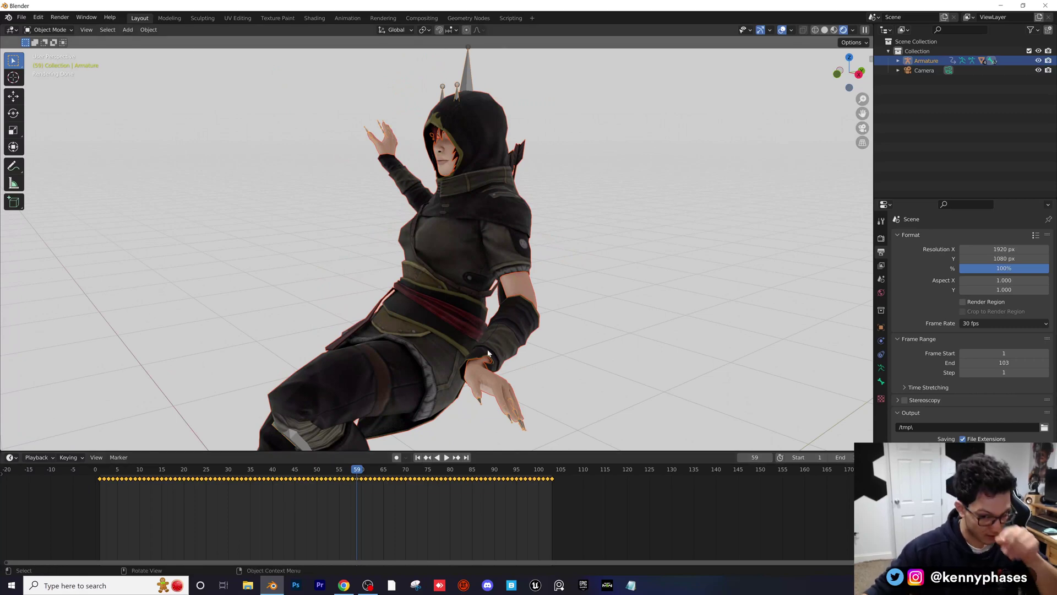
{"action": "scroll", "coordinate": [488, 349], "scroll_direction": "down", "scroll_amount": 2}
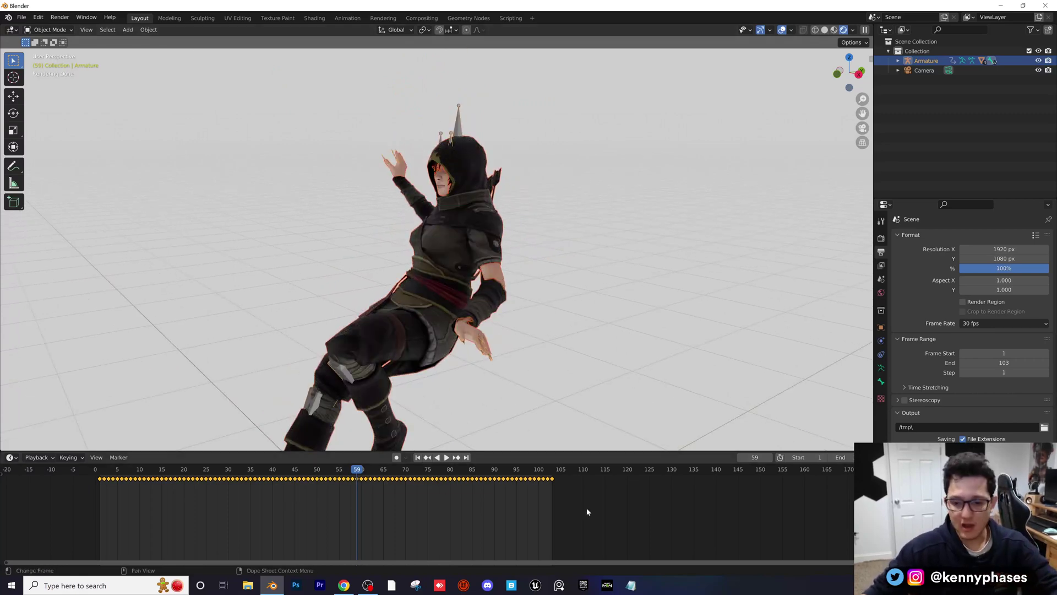
{"action": "left_click_drag", "start_coordinate": [587, 512], "coordinate": [107, 469]}
{"action": "key", "text": "shift+Left"}
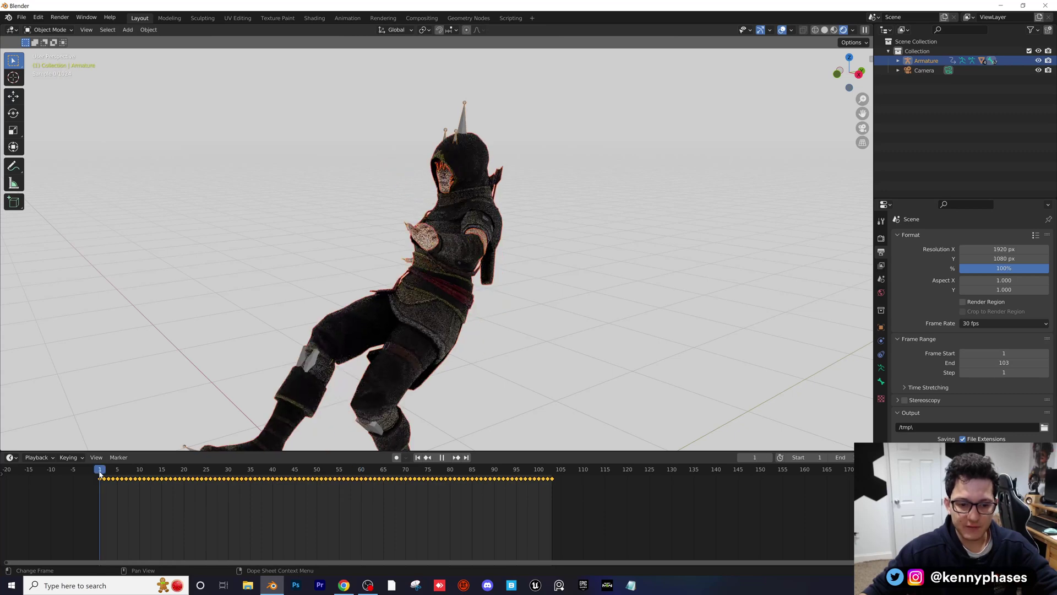
{"action": "key", "text": "s"}
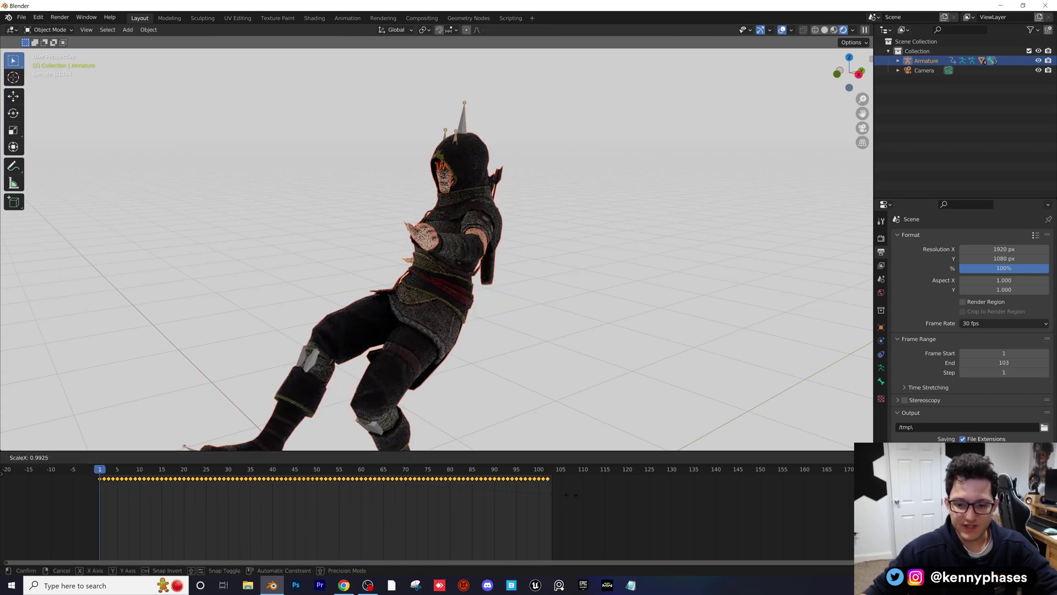
{"action": "left_click", "coordinate": [281, 488]}
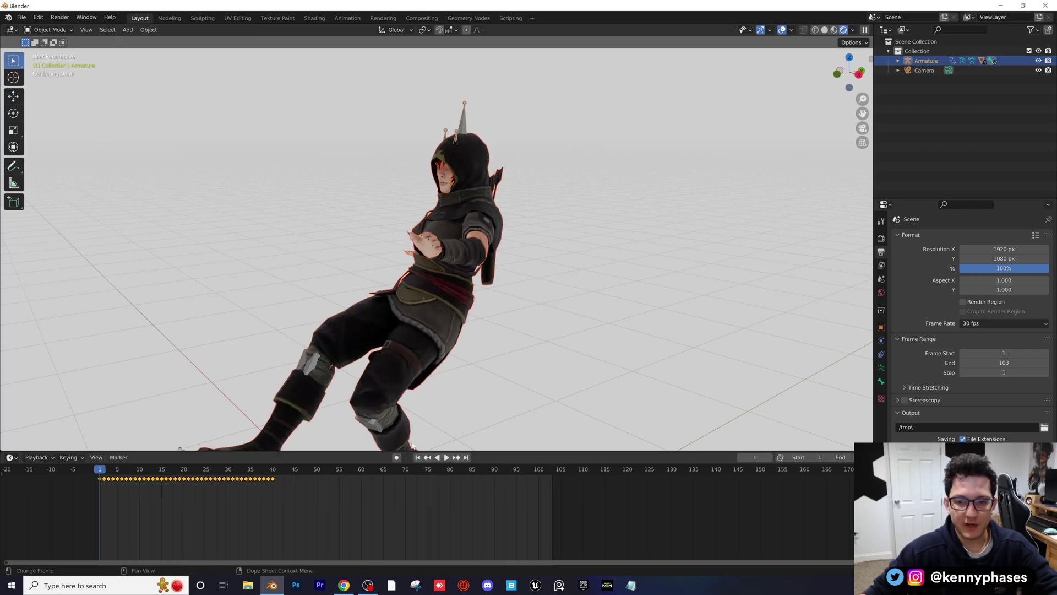
{"action": "key", "text": "space"}
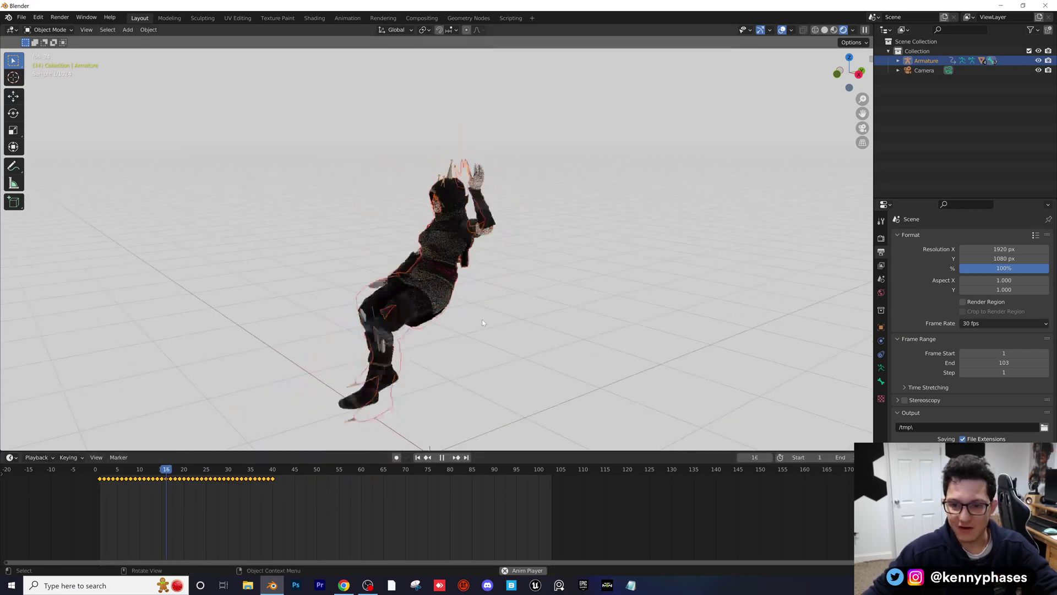
{"action": "key", "text": "space"}
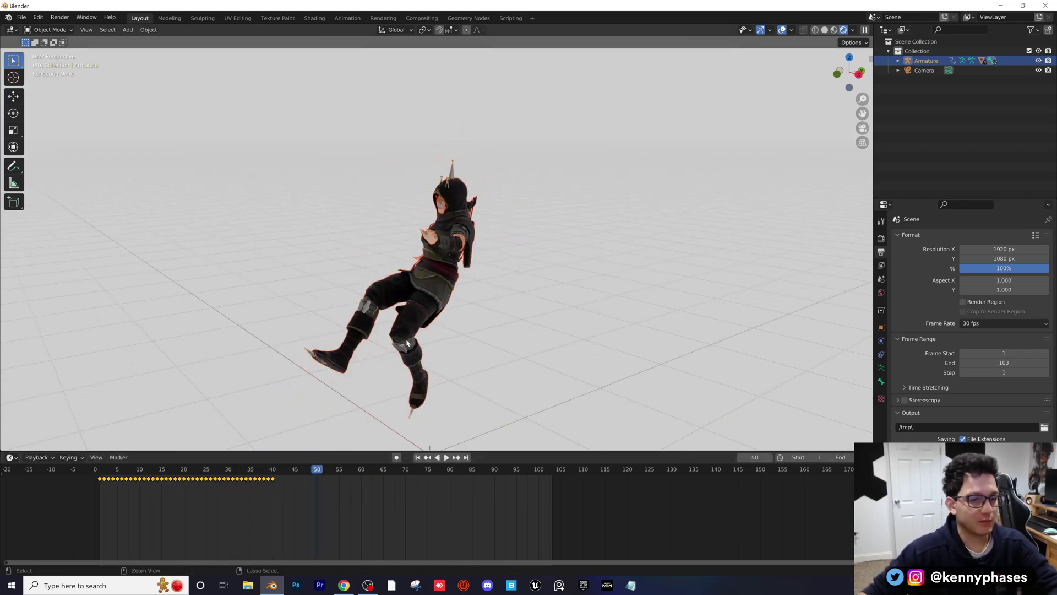
{"action": "key", "text": "ctrl+z"}
{"action": "middle_click_drag", "start_coordinate": [504, 310], "coordinate": [517, 292]}
{"action": "key", "text": "space"}
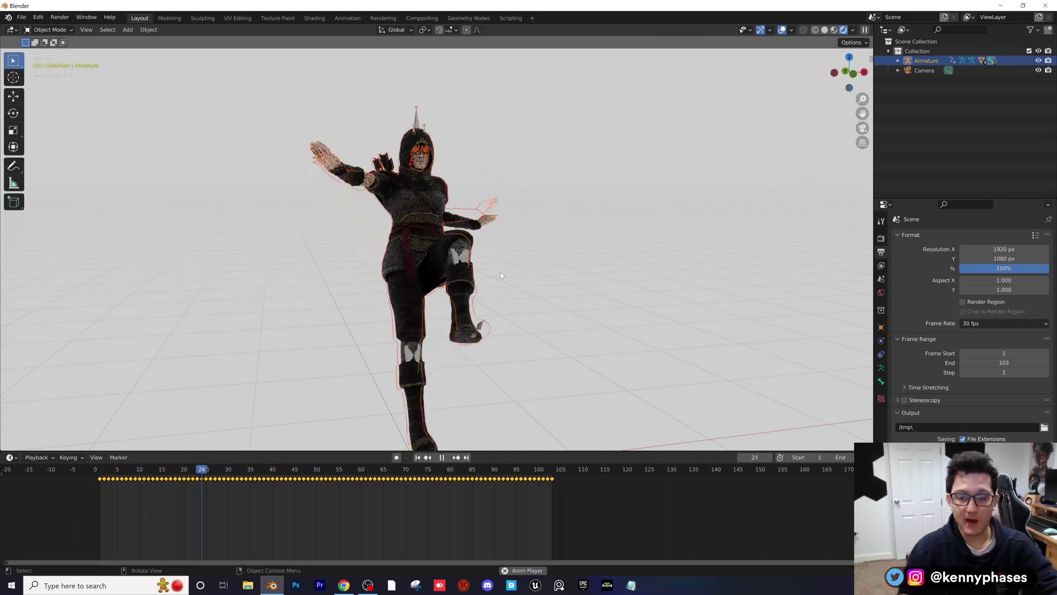
{"action": "key", "text": "space"}
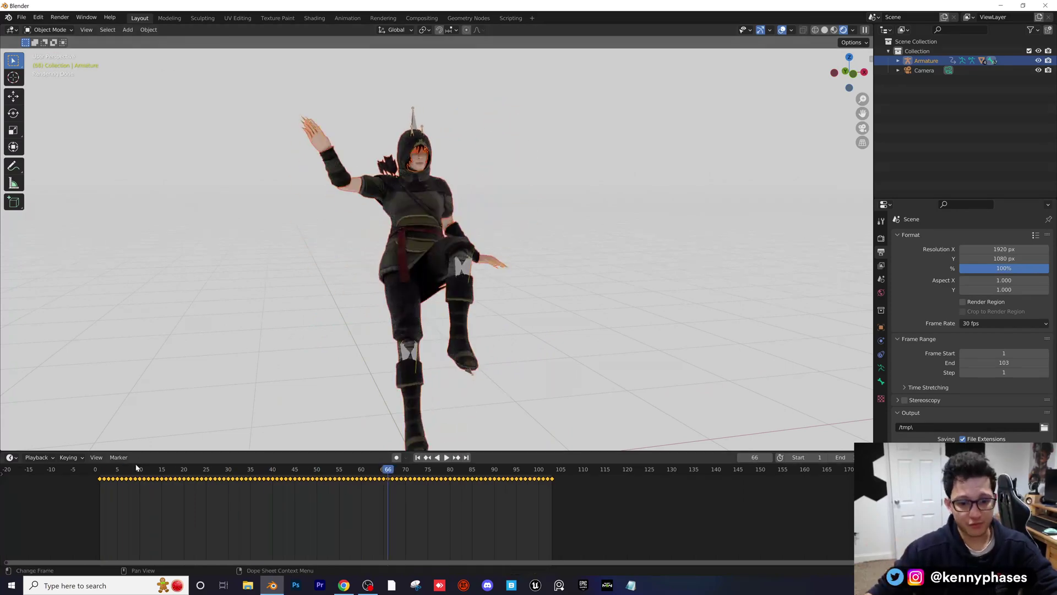
{"action": "mouse_move", "coordinate": [112, 472]}
{"action": "left_mouse_down"}
{"action": "mouse_move", "coordinate": [94, 473]}
{"action": "mouse_move", "coordinate": [456, 486]}
{"action": "mouse_move", "coordinate": [158, 487]}
{"action": "mouse_move", "coordinate": [100, 472]}
{"action": "left_mouse_up"}
Select the armature data in the Outliner and put it in Pose Mode with Solid shading
{"action": "left_click", "coordinate": [898, 61]}
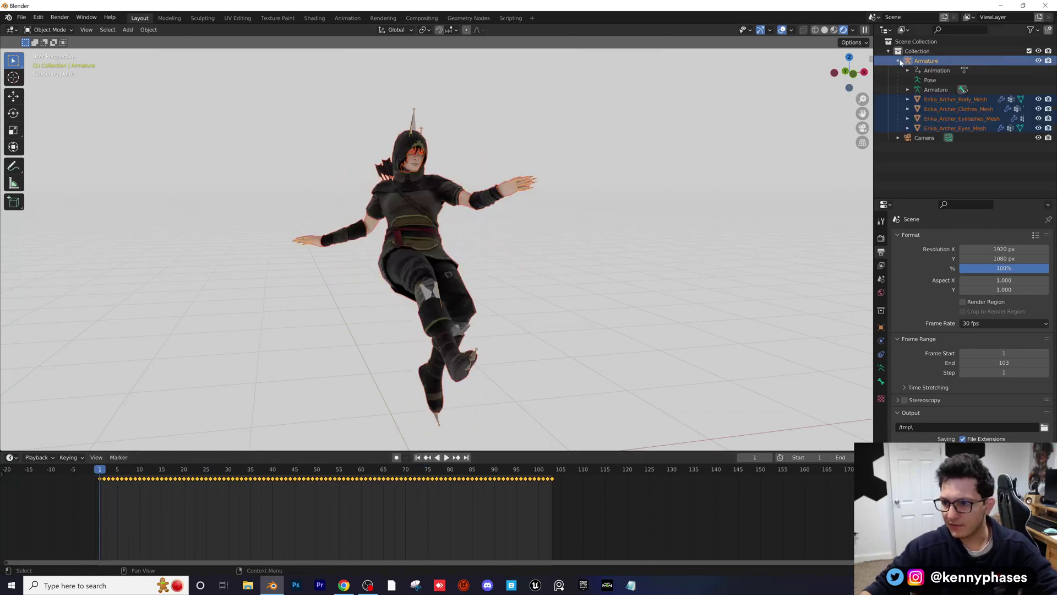
{"action": "left_click", "coordinate": [935, 90]}
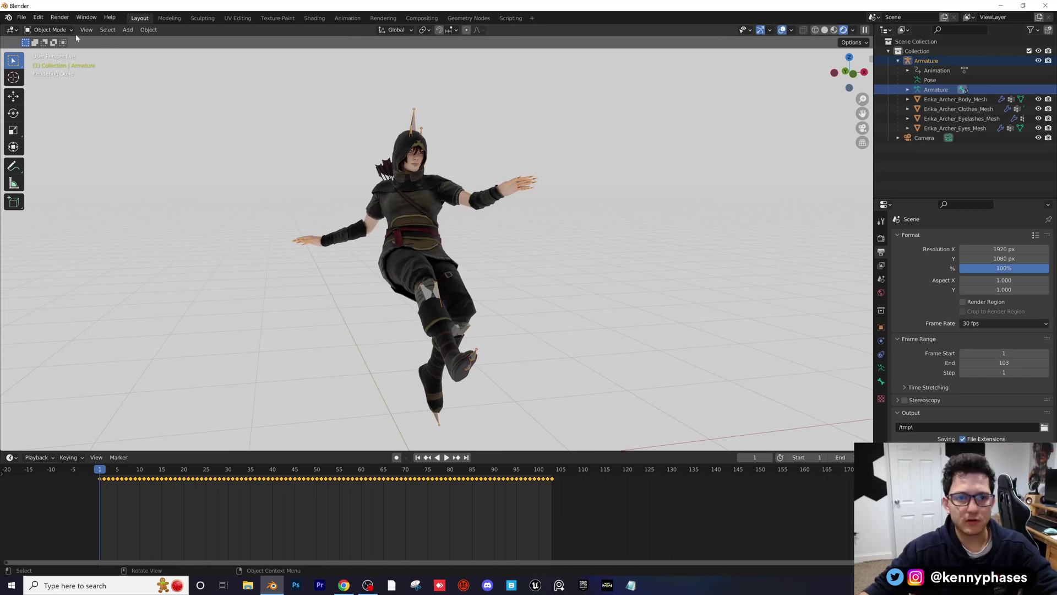
{"action": "left_click", "coordinate": [58, 63]}
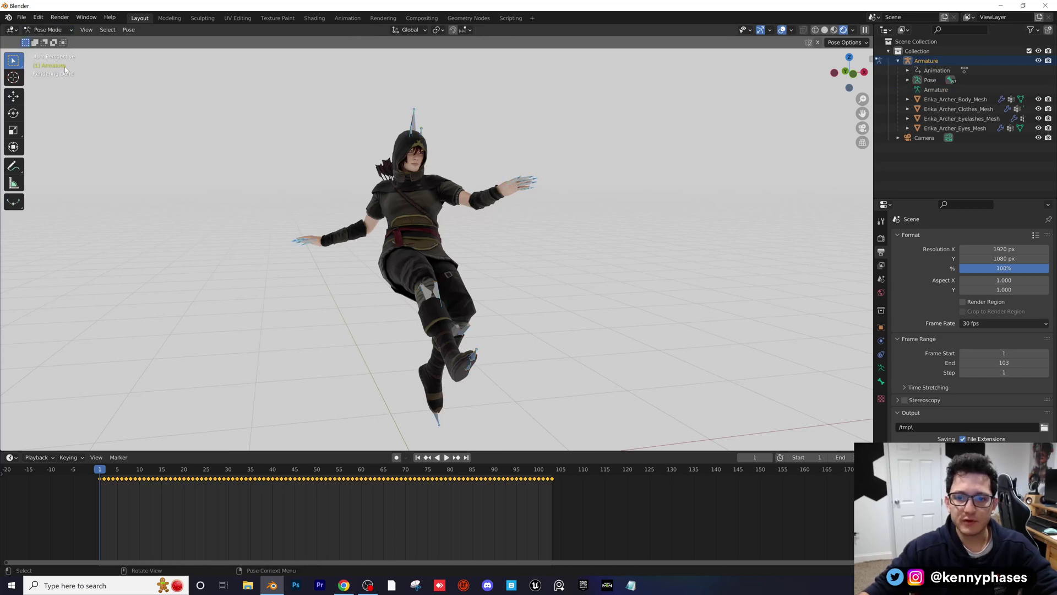
{"action": "left_click", "coordinate": [824, 31]}
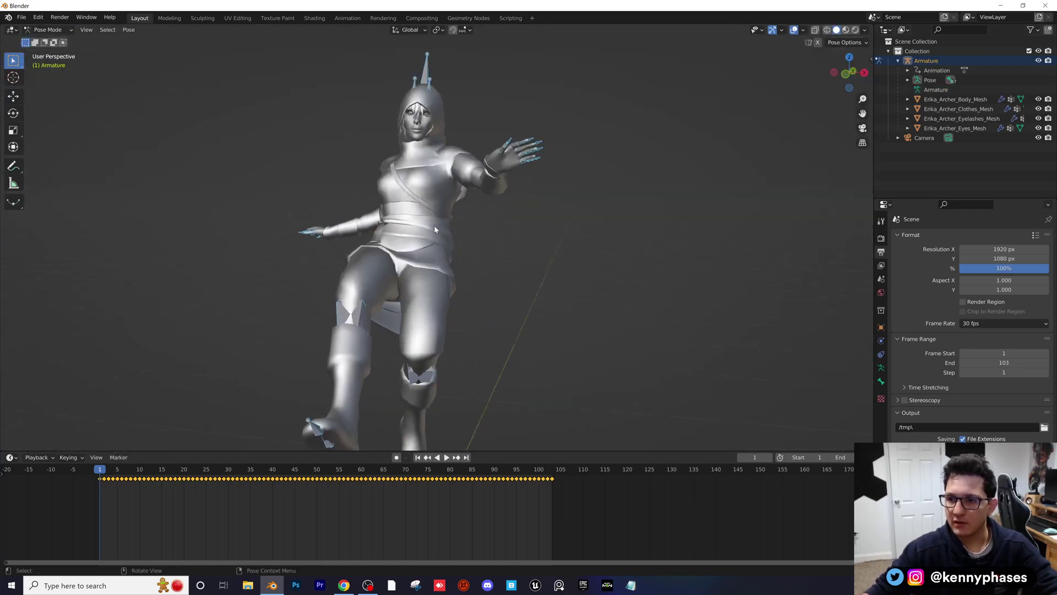
{"action": "left_click", "coordinate": [843, 42]}
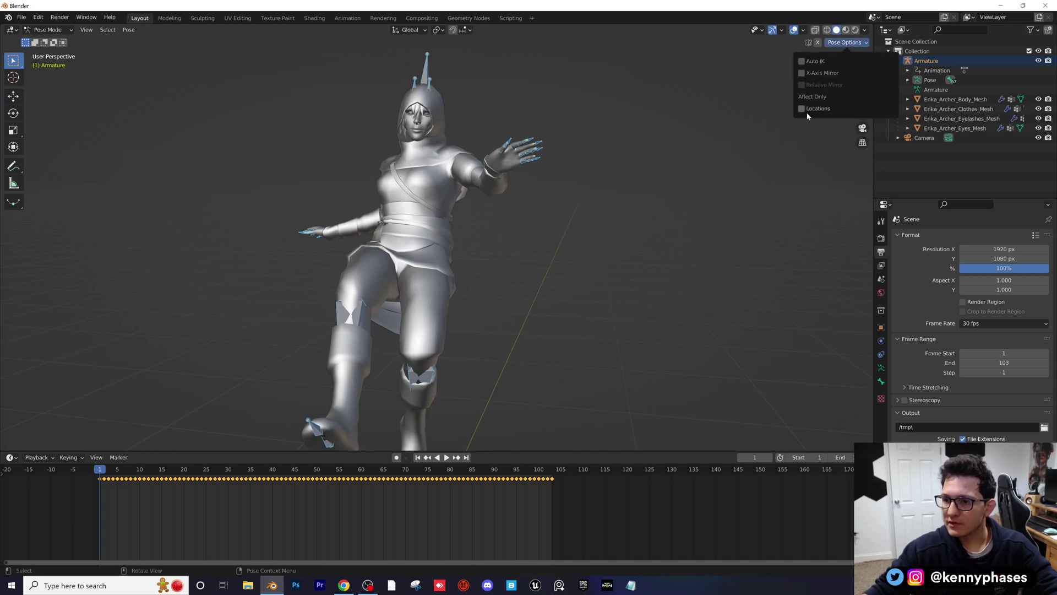
Show the armature's Object Data Viewport Display settings, toggling In Front on and back off
{"action": "left_click", "coordinate": [882, 381]}
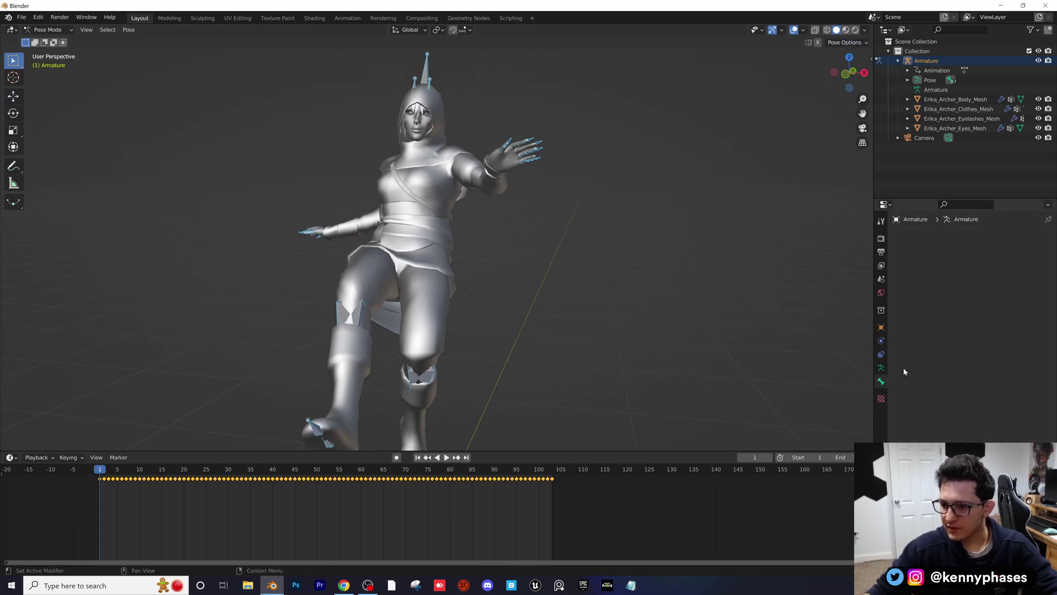
{"action": "left_click", "coordinate": [881, 368]}
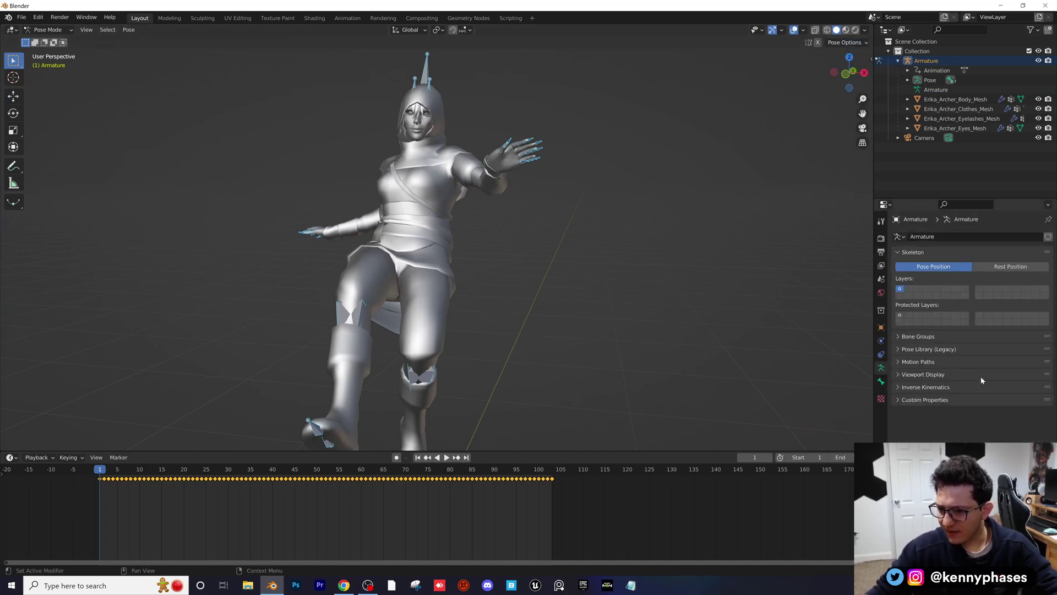
{"action": "left_click", "coordinate": [930, 375]}
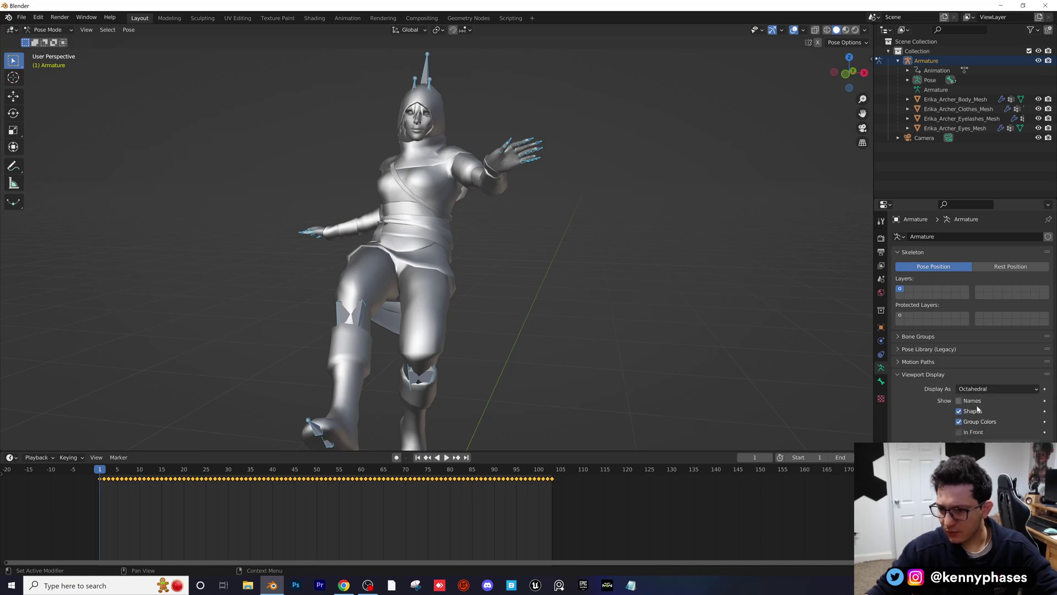
{"action": "left_click", "coordinate": [959, 433]}
{"action": "left_click", "coordinate": [959, 433]}
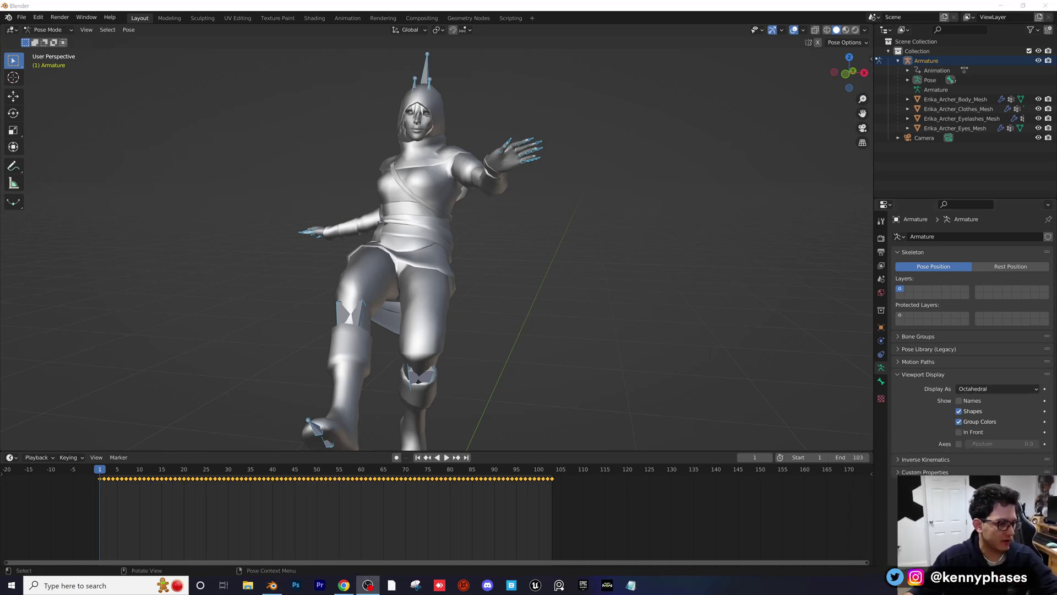
Enable In Front for the bones and play the animation while orbiting the posed armature
{"action": "left_click", "coordinate": [959, 432]}
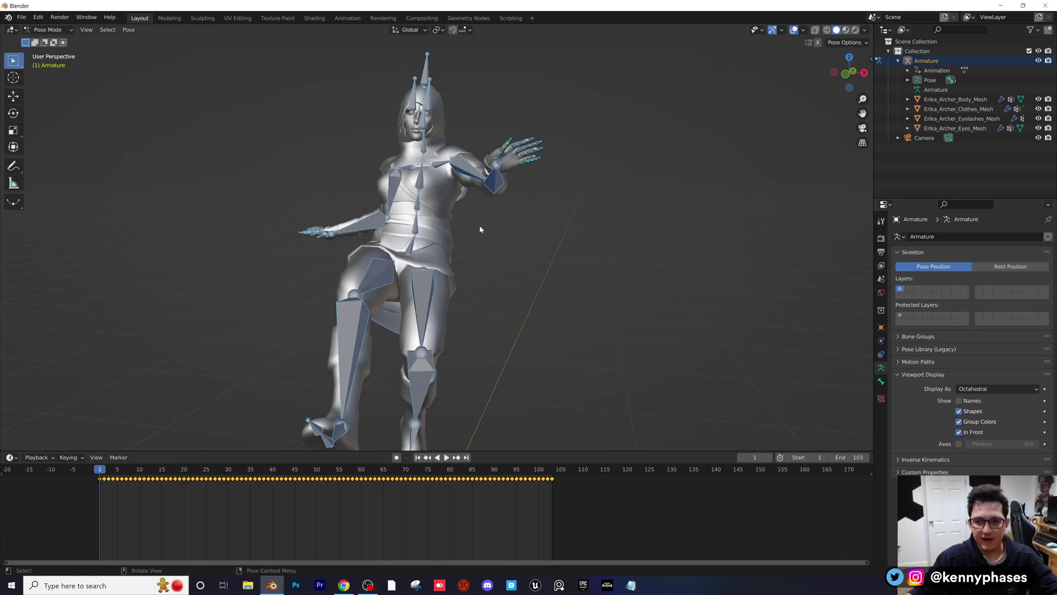
{"action": "middle_click_drag", "start_coordinate": [480, 229], "coordinate": [446, 273]}
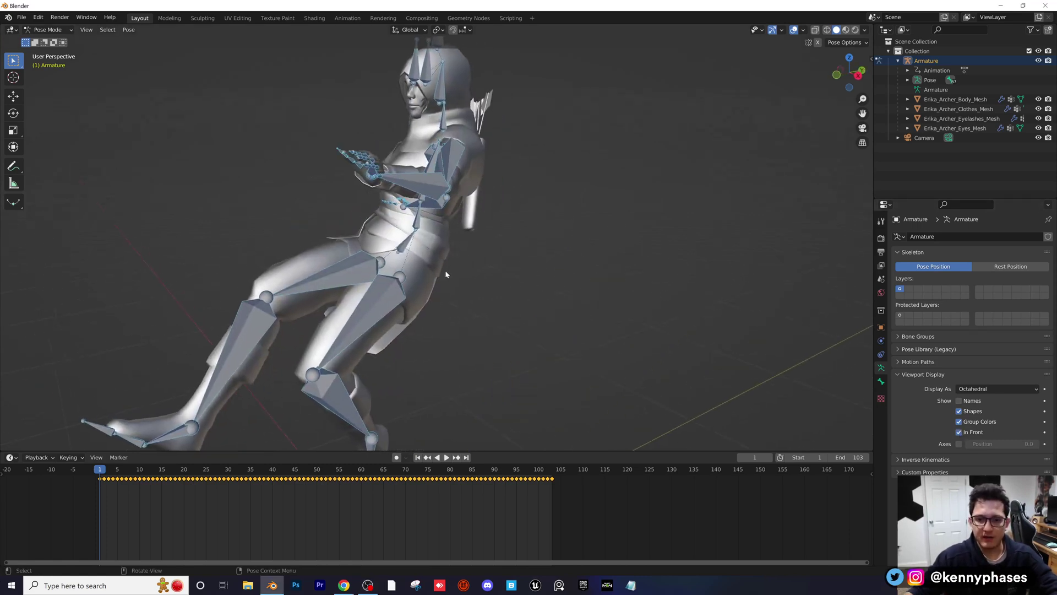
{"action": "key", "text": "space"}
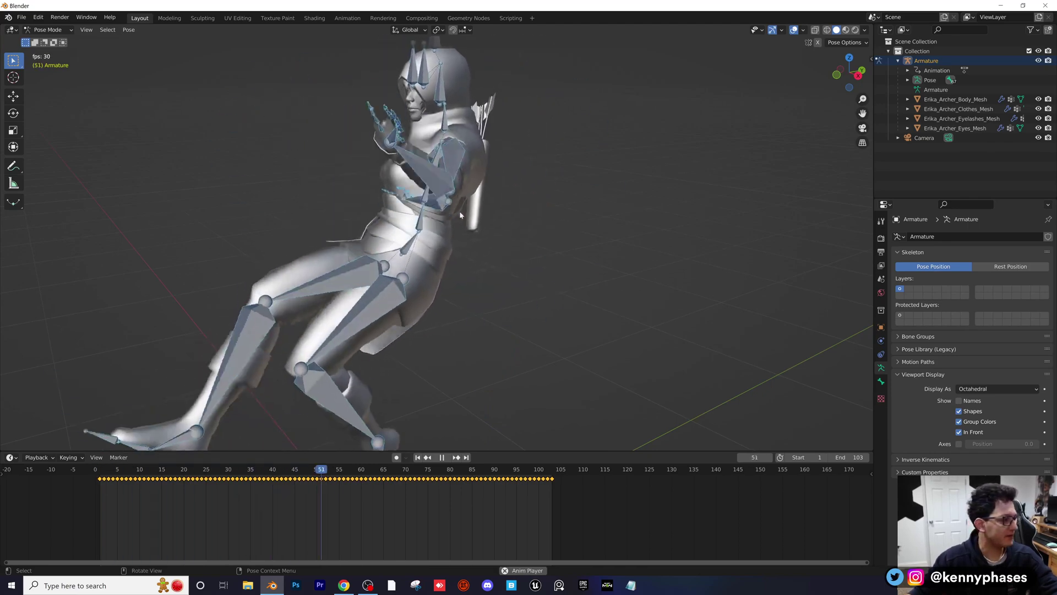
{"action": "middle_click_drag", "start_coordinate": [497, 216], "coordinate": [412, 160]}
{"action": "key", "text": "space"}
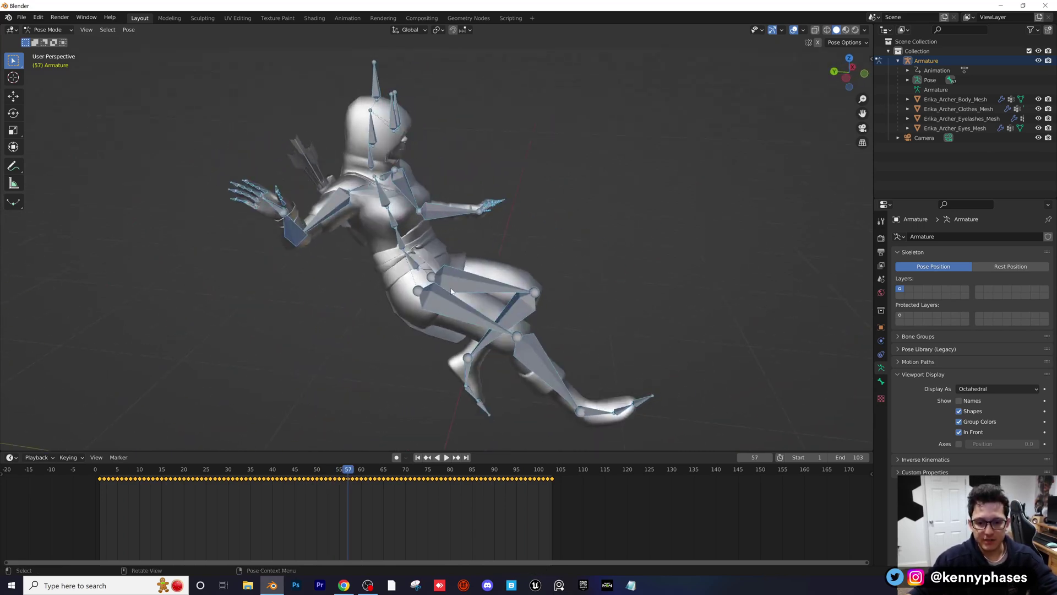
Scrub the timeline, settle on frame 41, orbit the character and open the mode menu
{"action": "key", "text": "space"}
{"action": "left_click_drag", "start_coordinate": [125, 475], "coordinate": [277, 490]}
{"action": "key", "text": "space"}
{"action": "middle_click_drag", "start_coordinate": [453, 292], "coordinate": [373, 280]}
{"action": "left_click", "coordinate": [53, 31]}
Return to Object Mode, switch to Rendered shading and uncheck In Front
{"action": "left_click", "coordinate": [47, 41]}
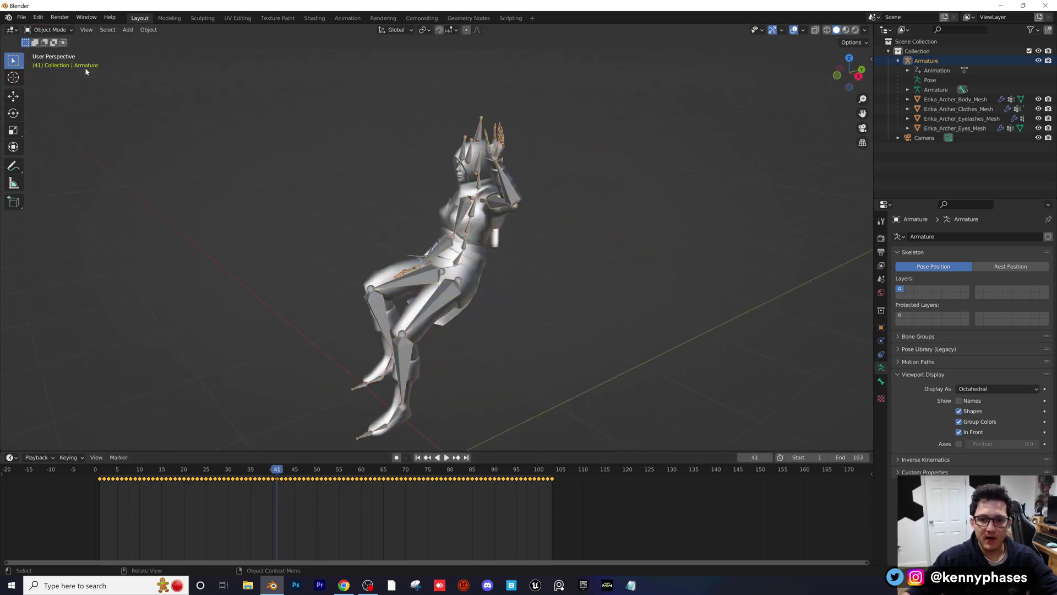
{"action": "left_click", "coordinate": [855, 30]}
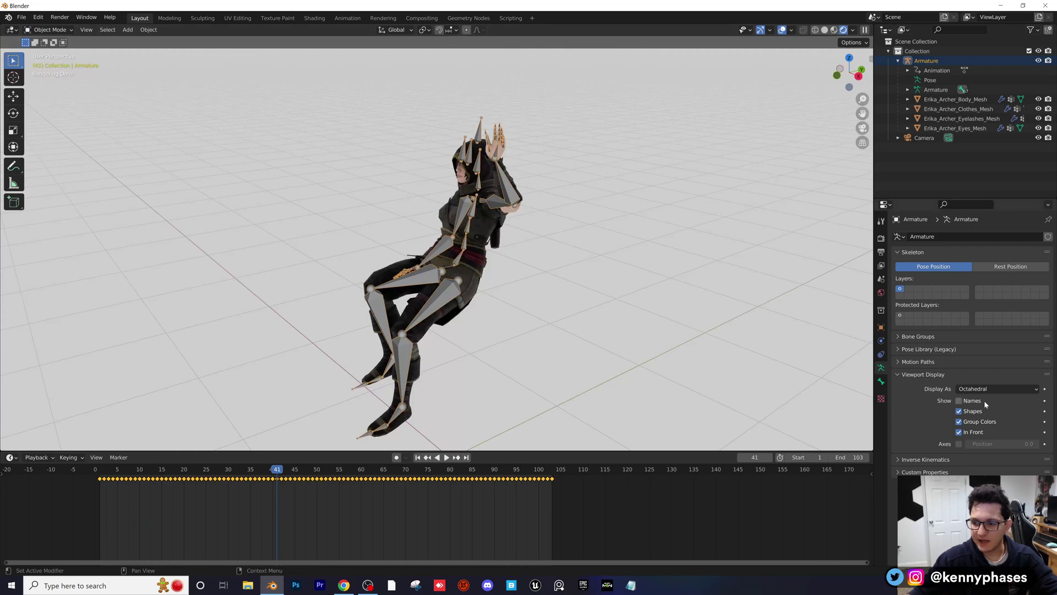
{"action": "left_click", "coordinate": [959, 432]}
Orbit and zoom around the textured character, including a front orthographic view
{"action": "middle_click_drag", "start_coordinate": [633, 308], "coordinate": [514, 254]}
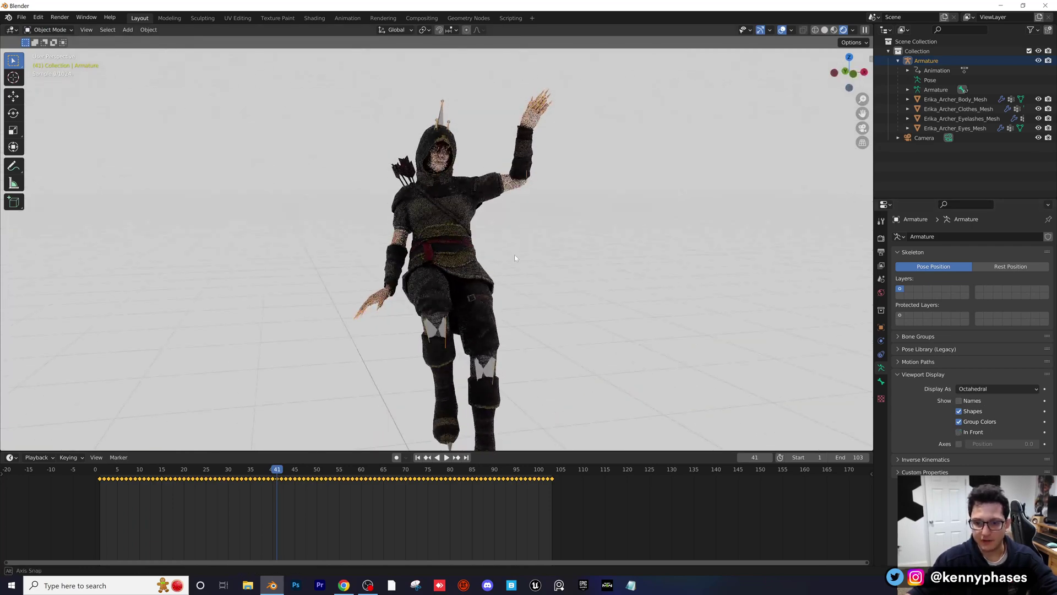
{"action": "left_click", "coordinate": [853, 76]}
{"action": "middle_click_drag", "start_coordinate": [469, 227], "coordinate": [409, 206]}
{"action": "scroll", "coordinate": [480, 289], "scroll_direction": "up", "scroll_amount": 5}
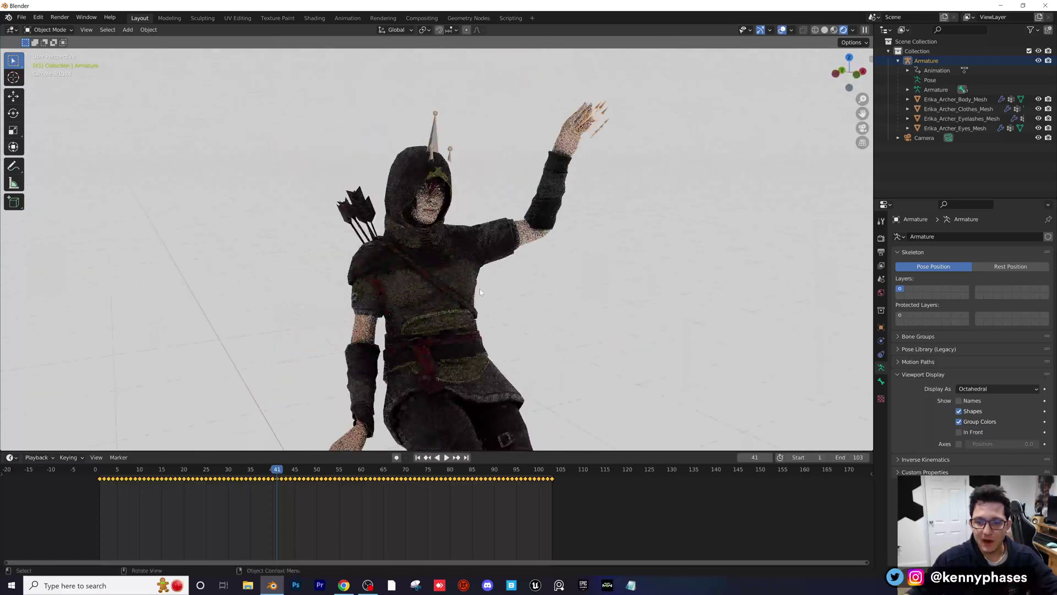
{"action": "middle_click_drag", "start_coordinate": [468, 171], "coordinate": [492, 266]}
{"action": "scroll", "coordinate": [398, 276], "scroll_direction": "down", "scroll_amount": 5}
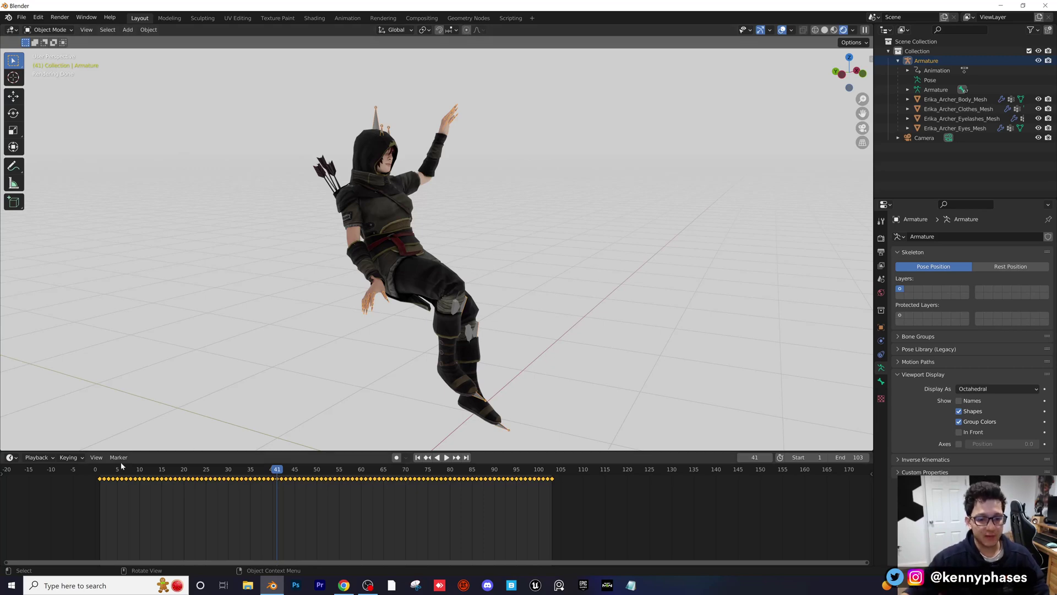
Jump to frame 1 and play the Floating animation
{"action": "key", "text": "shift+Left"}
{"action": "key", "text": "space"}
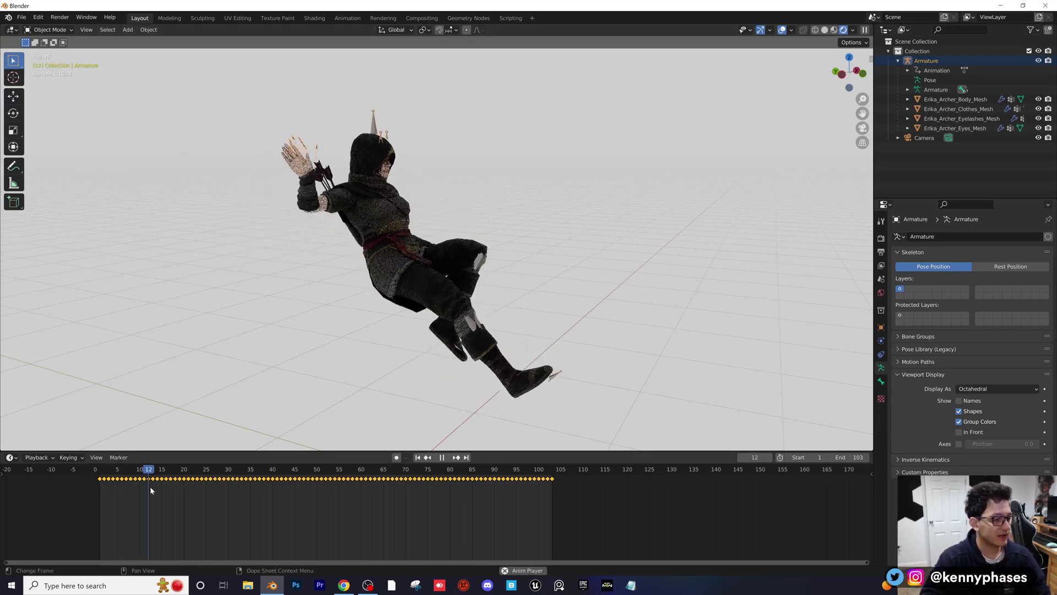